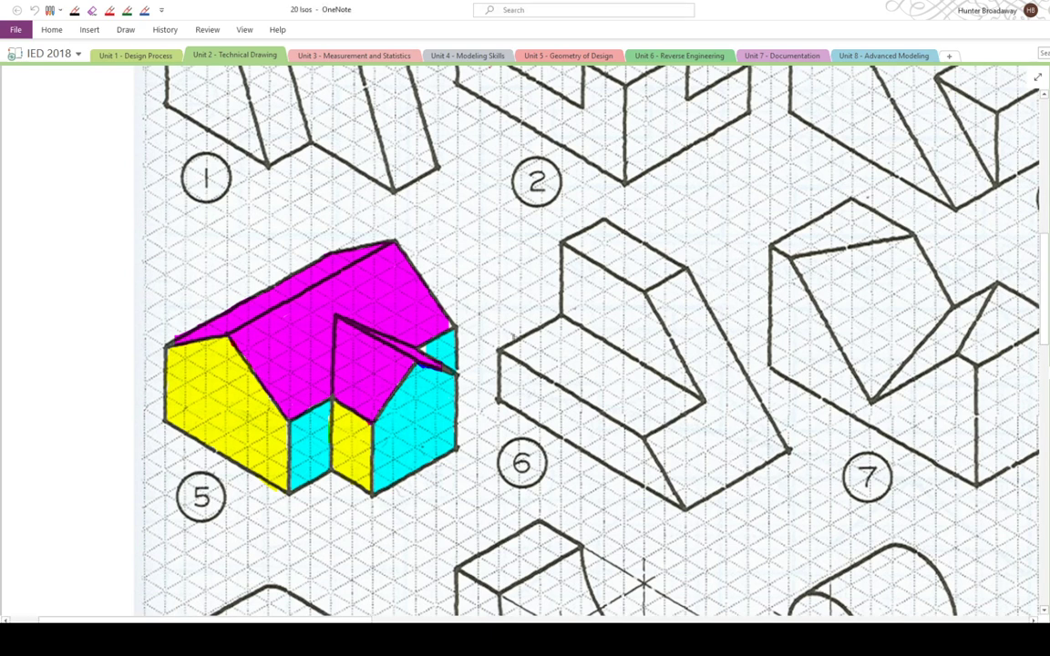
- In red ink, draw dashed extensions at both ends of figure 5's yellow gable base and label its length 8
left_click(73, 11)
left_click(109, 10)
left_click(158, 425)
left_click_drag(240, 482, 328, 520)
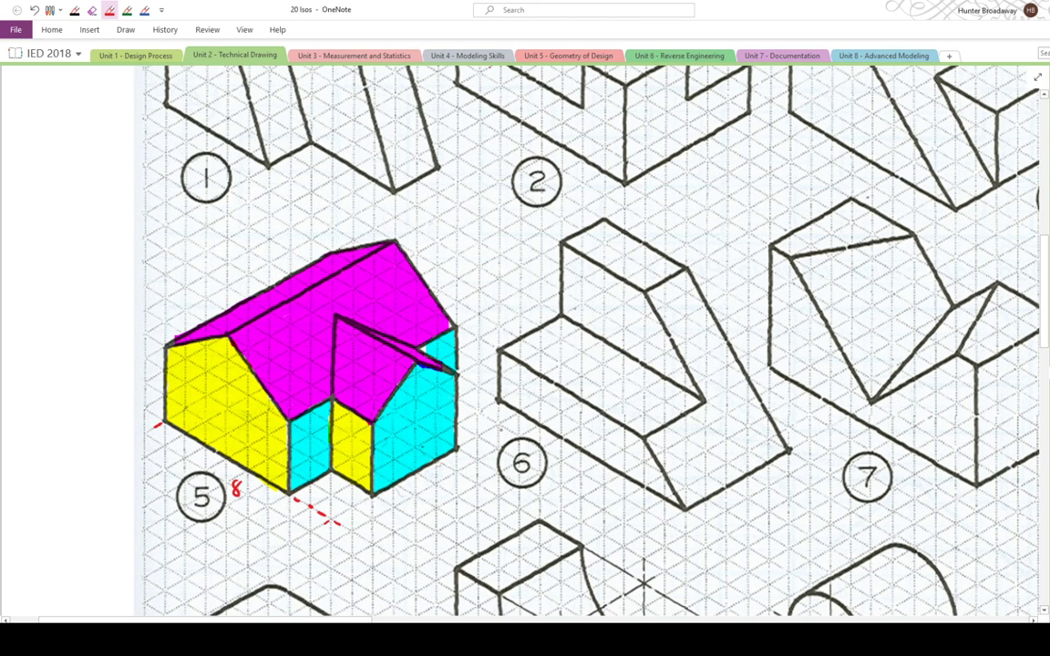
- Complete the red dashed base extensions around figure 5's blue front projection and label the segments 2, 4 and 2
left_click_drag(498, 423, 504, 428)
mouse_move(330, 519)
left_mouse_down()
mouse_move(368, 498)
mouse_move(366, 517)
mouse_move(470, 440)
left_mouse_up()
left_click_drag(422, 474, 429, 485)
left_click_drag(480, 439, 485, 446)
- Draw red dashed peak-height lines on figure 5's yellow and blue gable walls, labelled 5 and 4.5
left_click_drag(227, 341, 226, 448)
left_click_drag(216, 388, 208, 401)
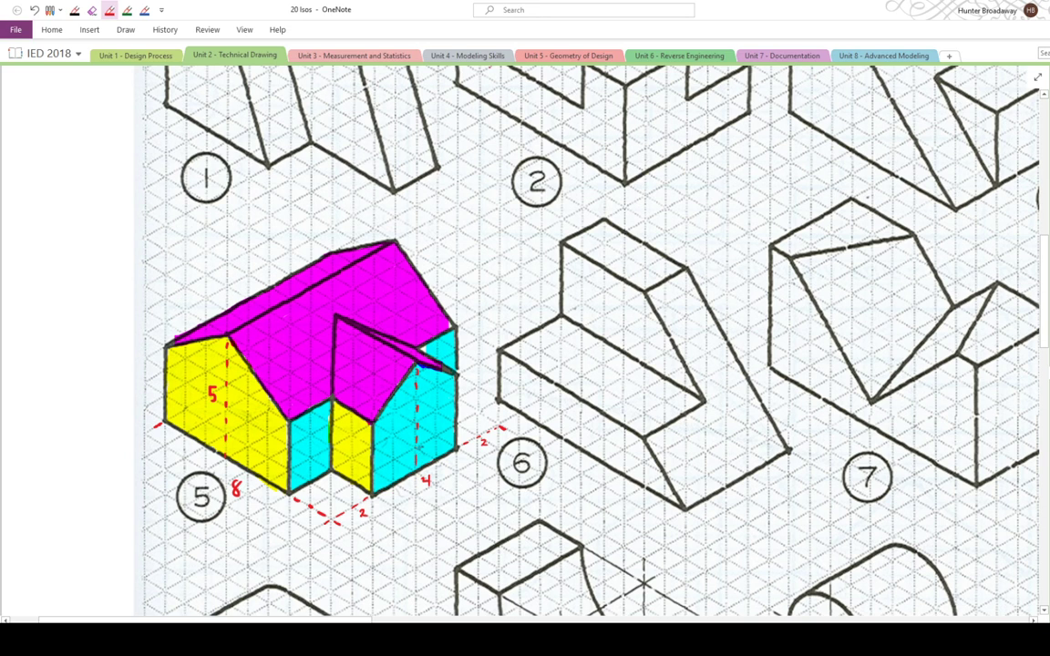
left_click_drag(422, 412, 435, 421)
key("Escape")
- Draw two red arrows on figure 5, one pointing down at the roof's rear edge and one at the rear blue wall
left_click(109, 10)
mouse_move(353, 215)
left_mouse_down()
mouse_move(354, 238)
mouse_move(360, 228)
left_mouse_up()
mouse_move(487, 335)
left_mouse_down()
mouse_move(464, 345)
mouse_move(474, 351)
left_mouse_up()
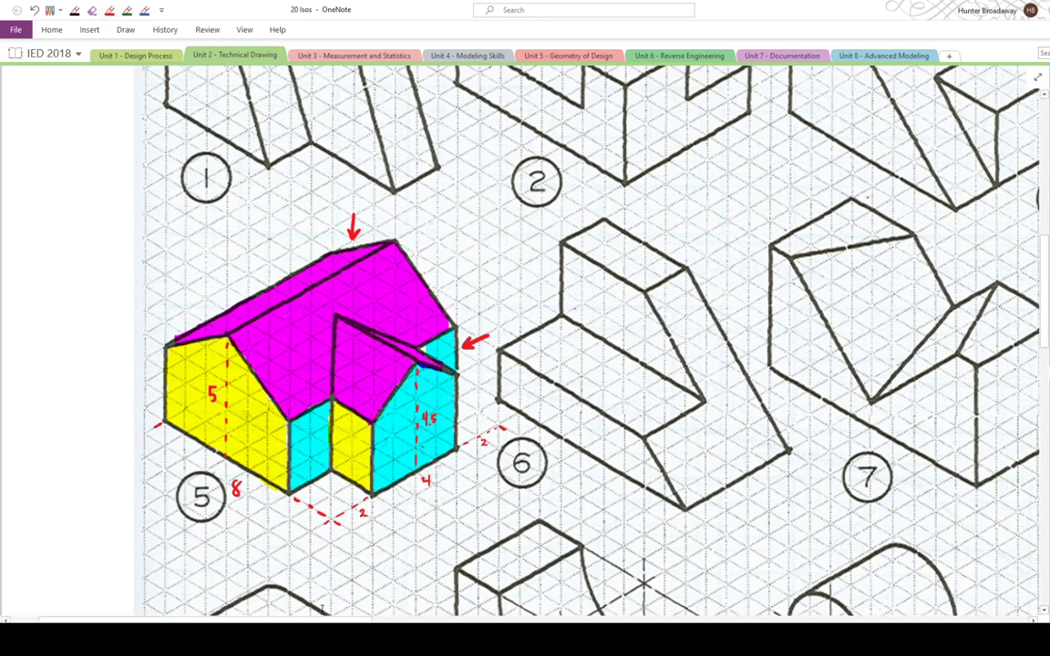
- Switch to Onshape and create a document named "20 Isos Number 5" in the Isos folder
left_click(316, 520)
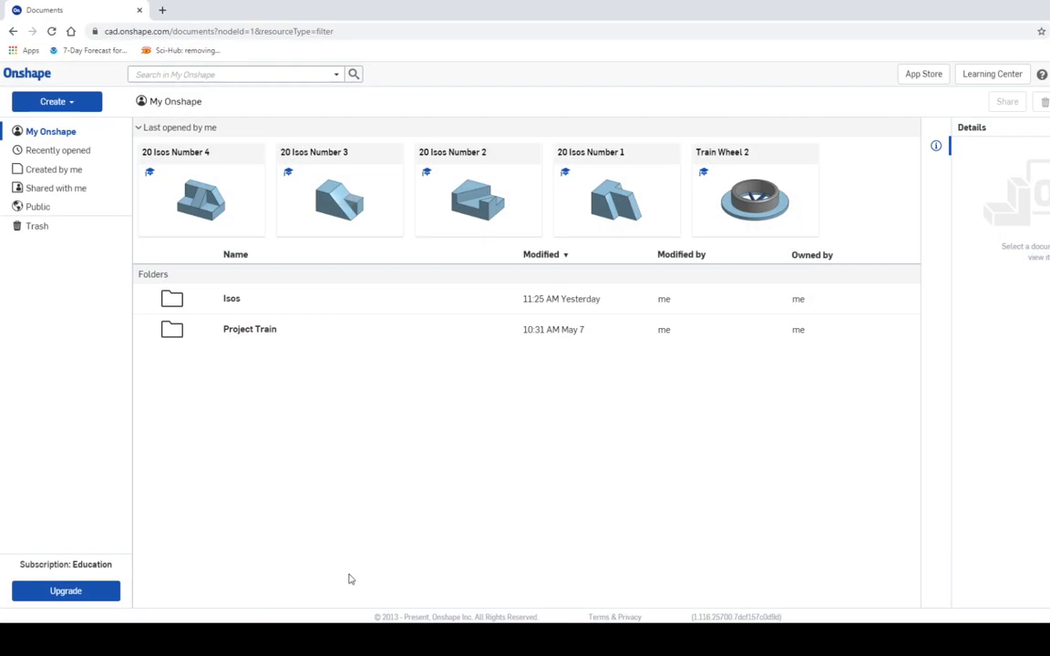
double_click(281, 293)
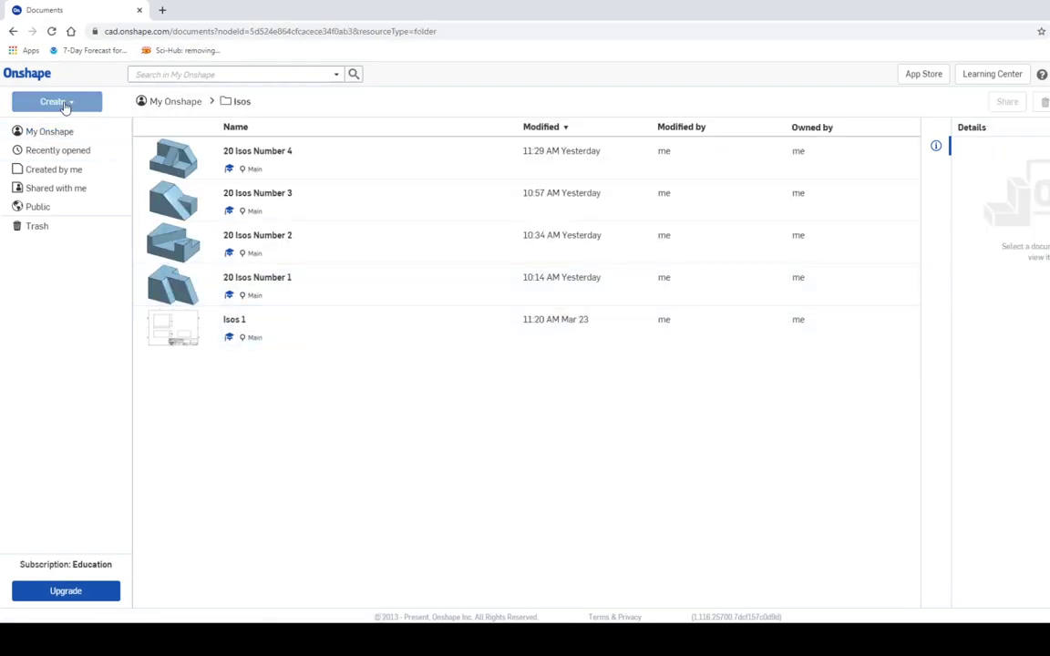
left_click(60, 104)
left_click(55, 124)
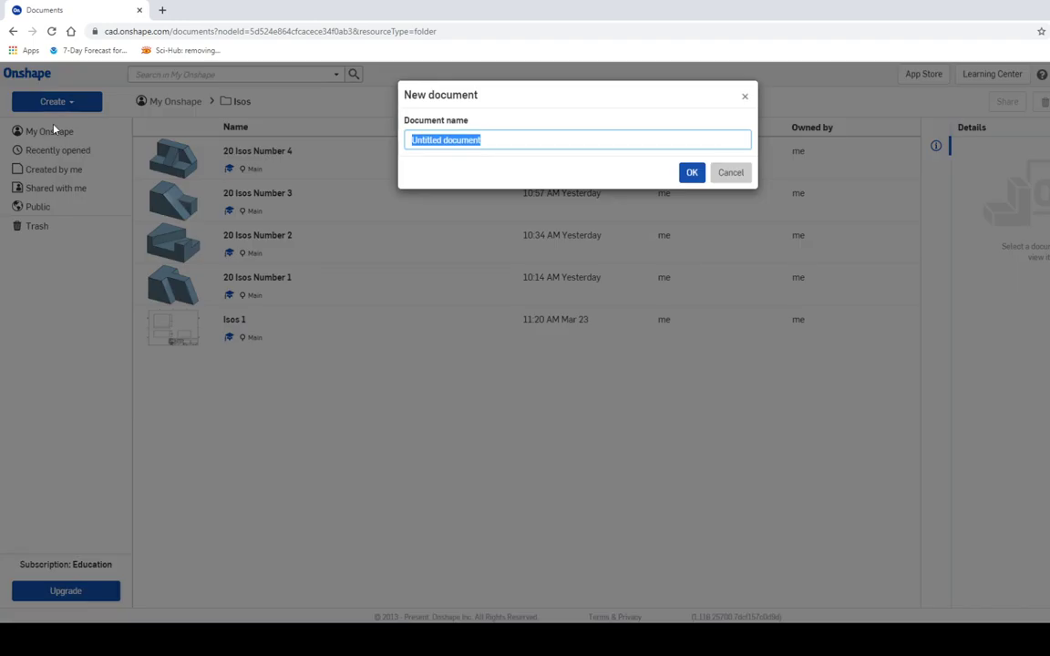
type("20 Isos Number ")
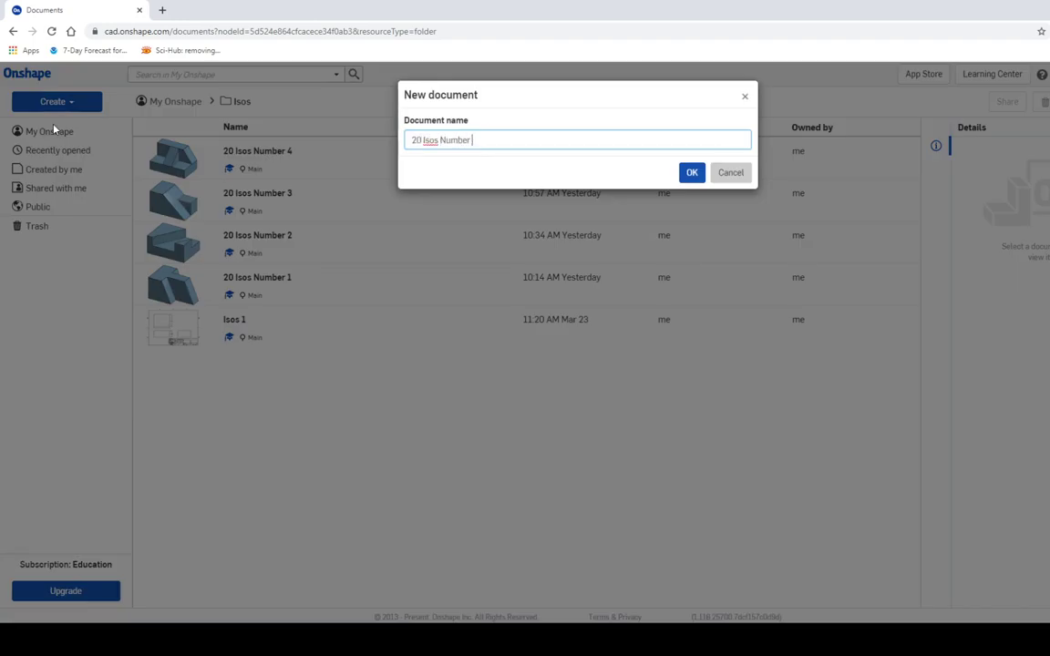
type("5")
left_click(689, 173)
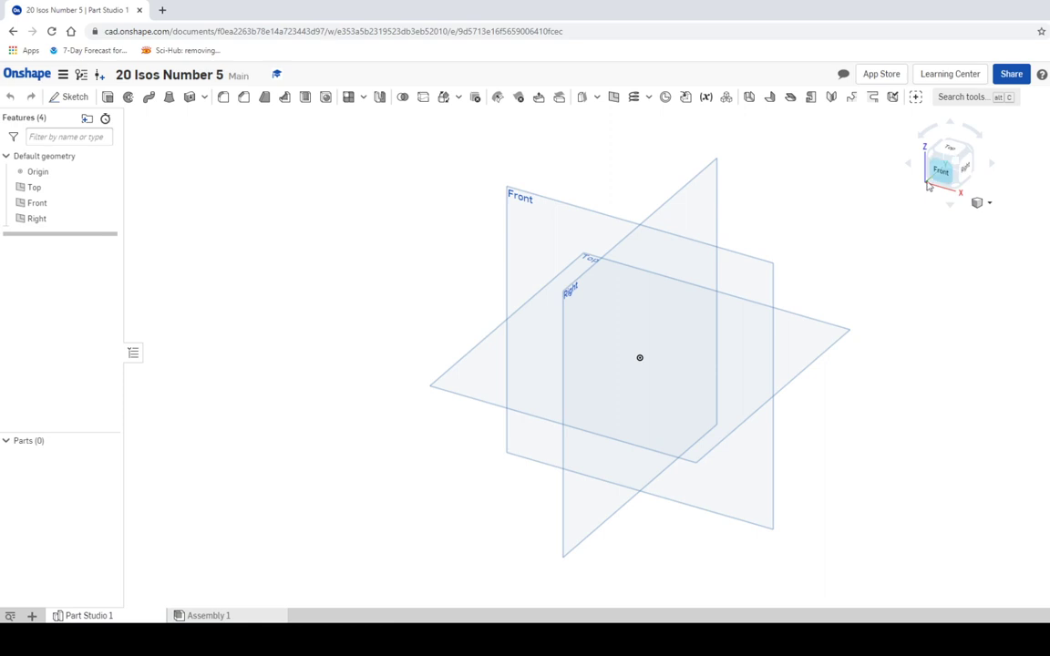
- Start a sketch on the Top plane and view it straight from above
left_click(75, 98)
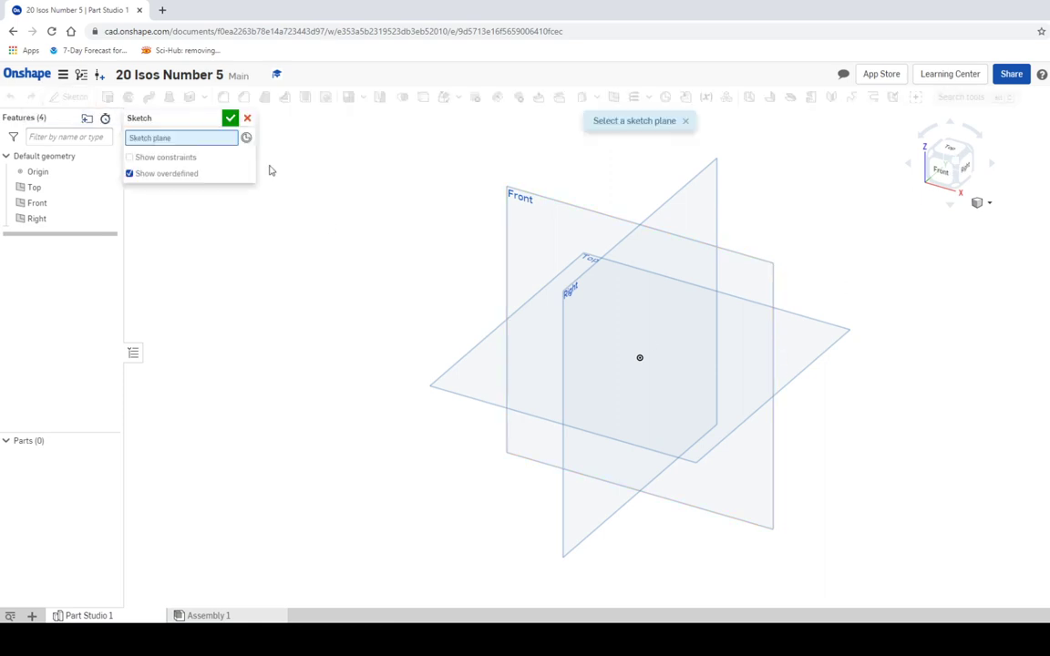
left_click(826, 332)
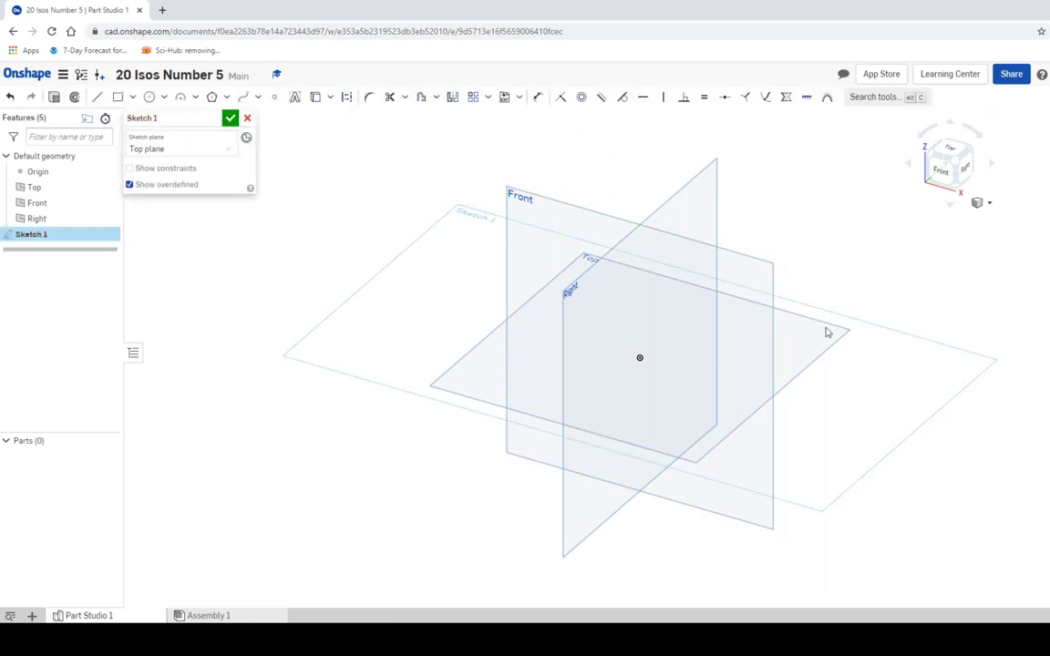
left_click(953, 151)
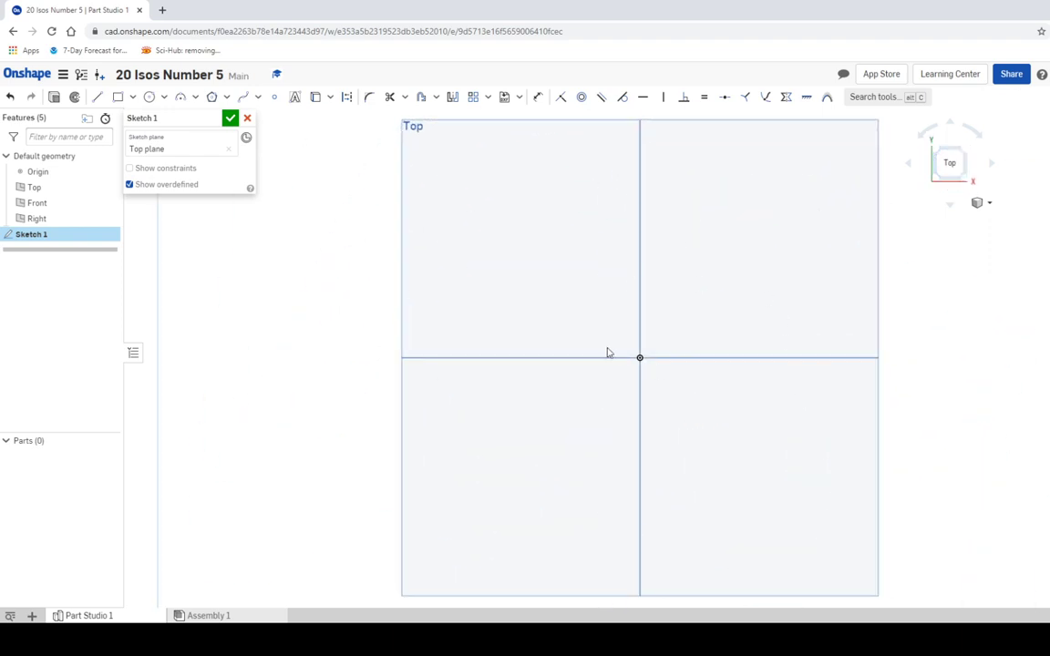
middle_click_drag(744, 299, 604, 340)
scroll(593, 338, "up", 2)
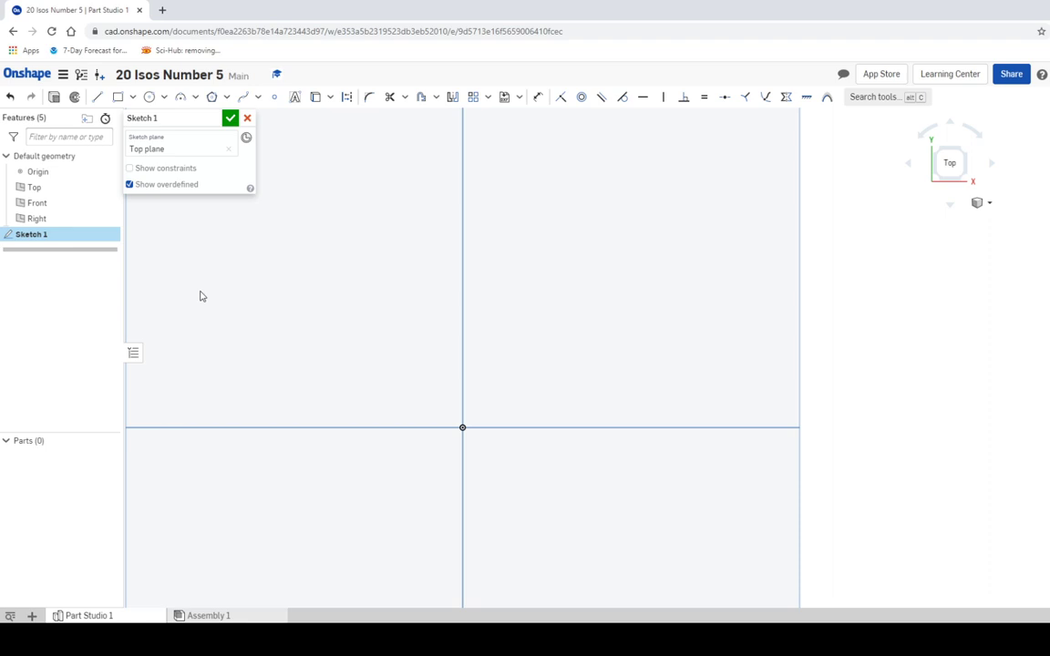
- Sketch connected lines starting near the origin: 6 in horizontally, 2 in vertically upward and 2 in horizontally outward
left_click(97, 101)
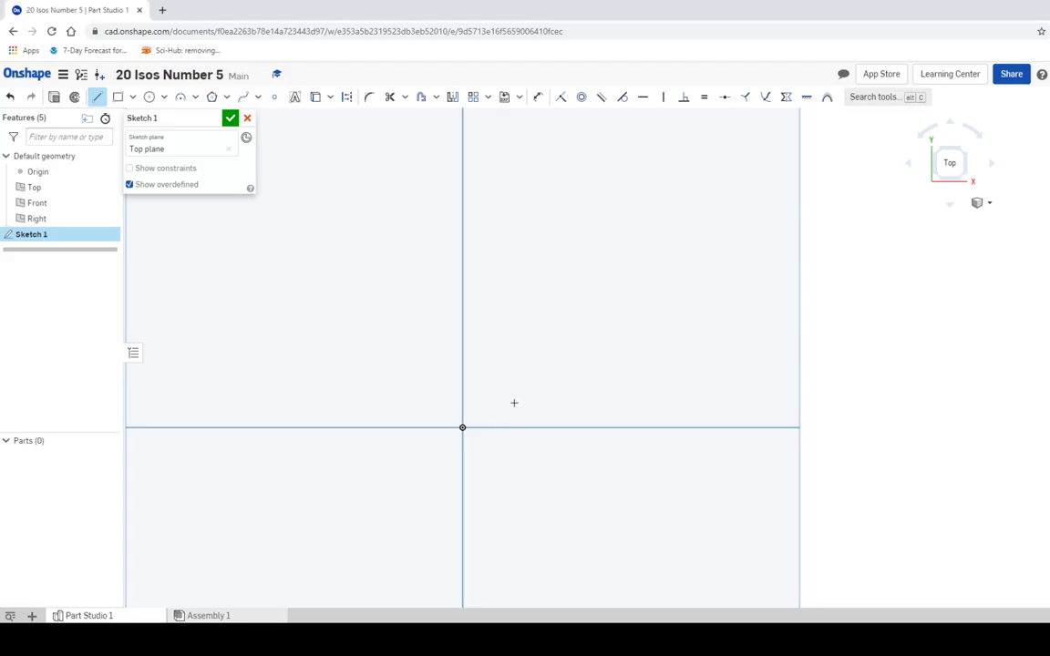
left_click(484, 374)
left_click(637, 375)
type("6")
key("Return")
scroll(822, 353, "down", 3)
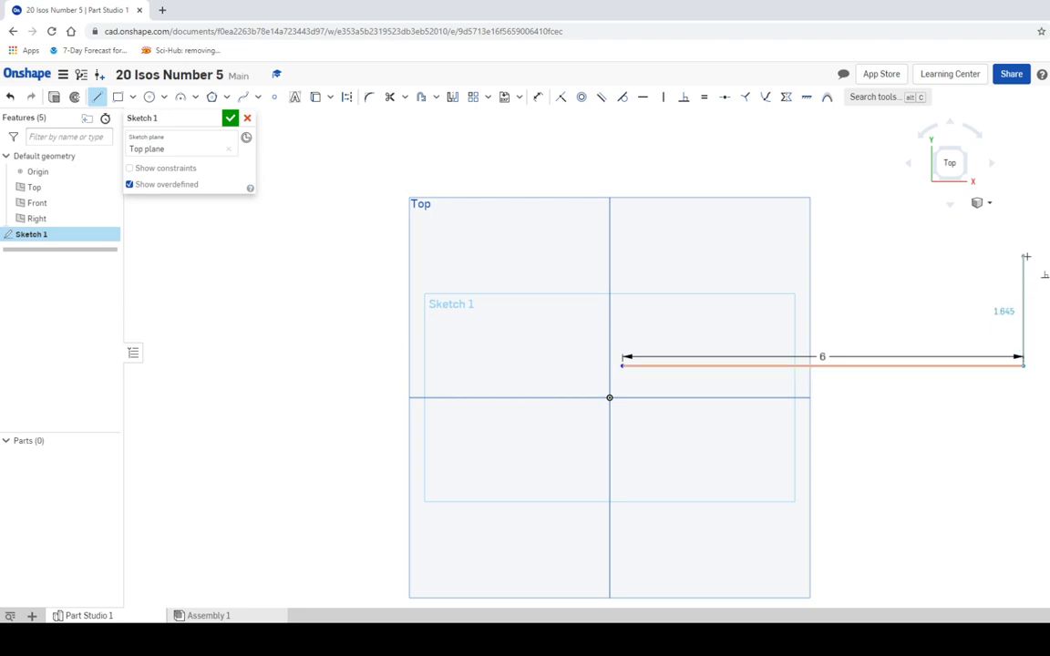
type("2")
key("Return")
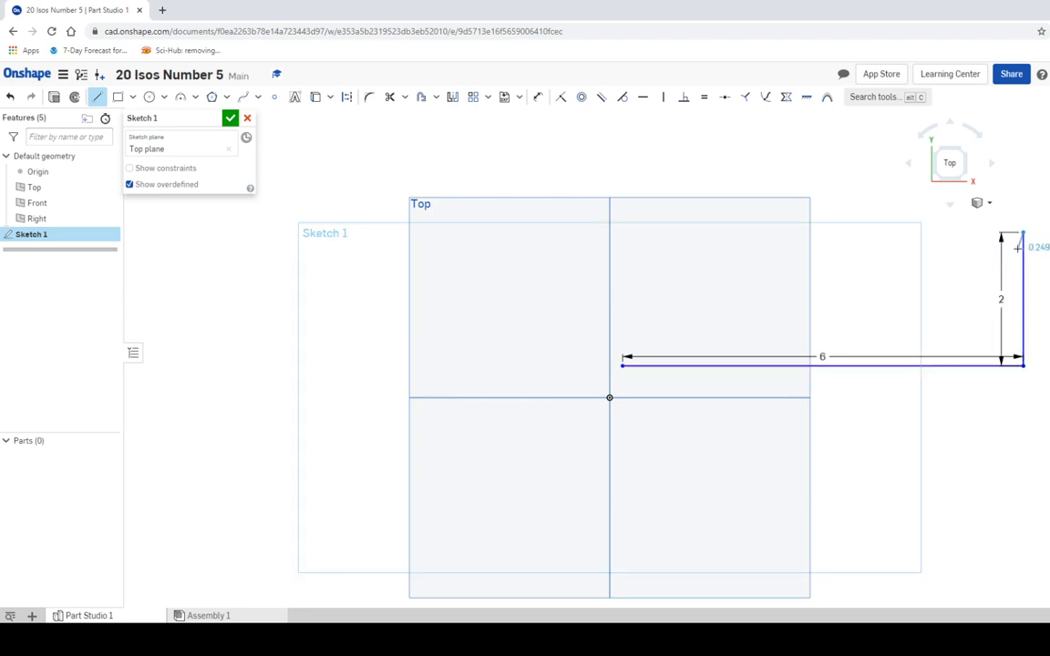
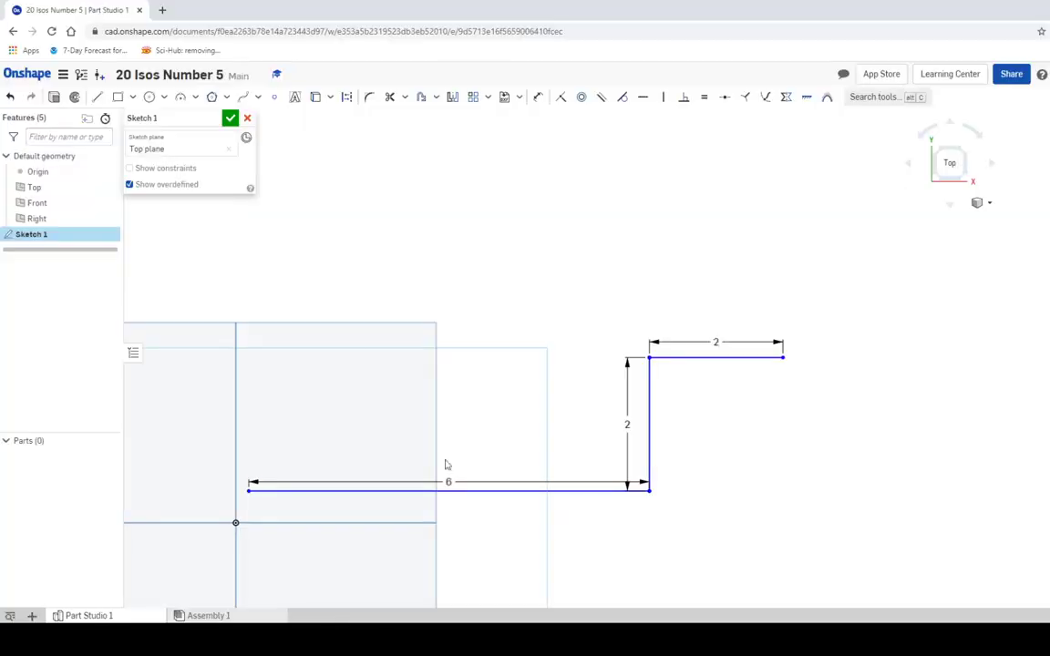
- Continue the outline from its free end with a 4 in vertical line upward and a 2 in horizontal line back inward
left_click(96, 98)
middle_click_drag(596, 285, 516, 406)
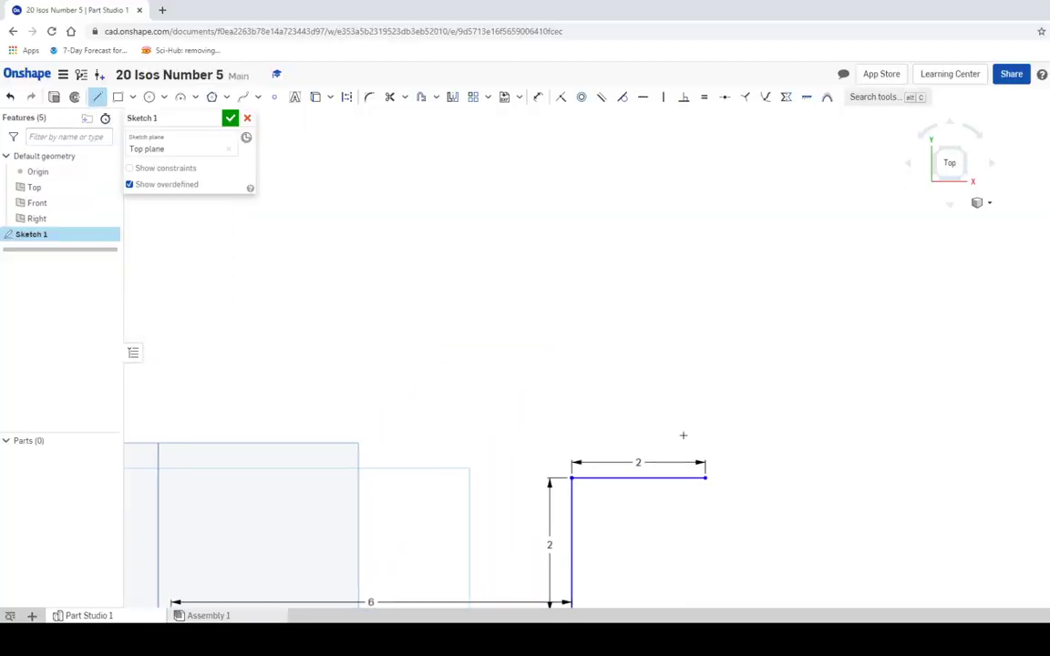
left_click(705, 477)
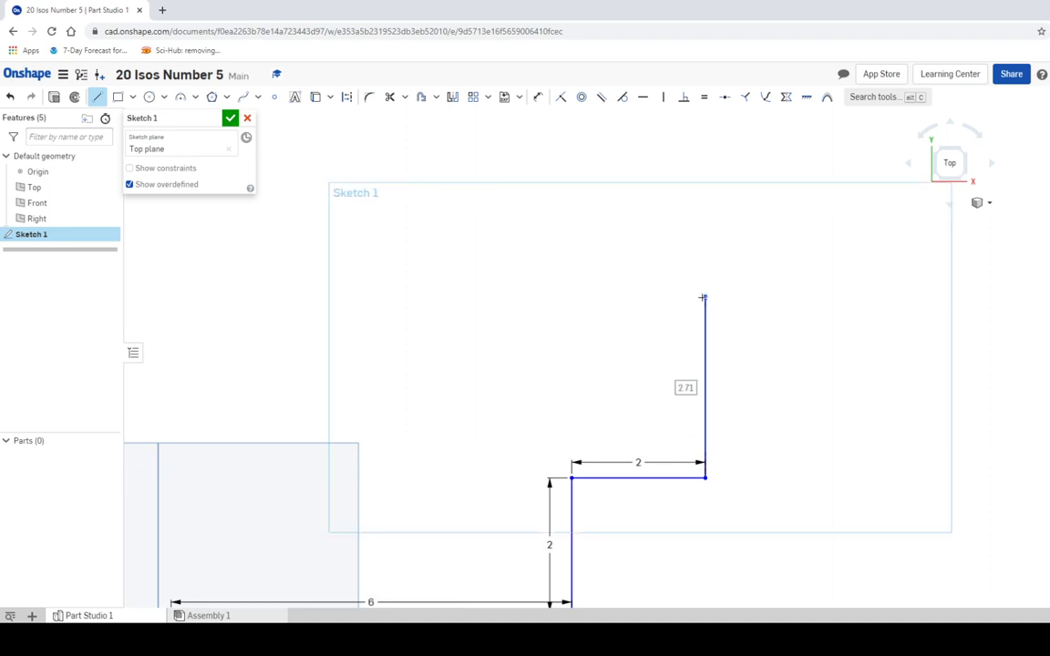
type("4")
key("Return")
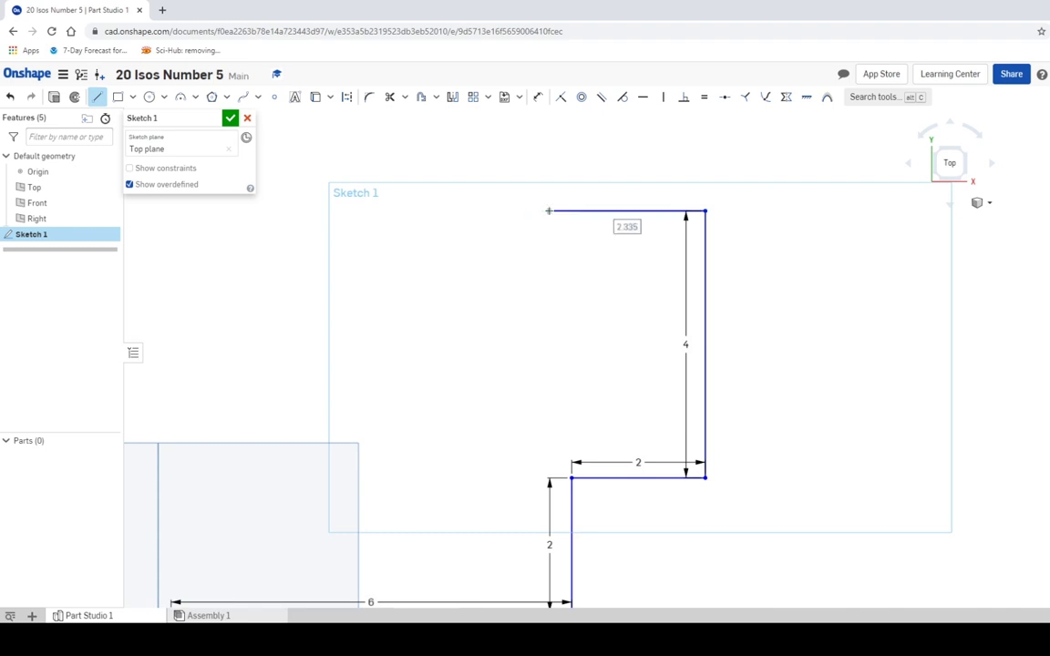
type("2")
key("Return")
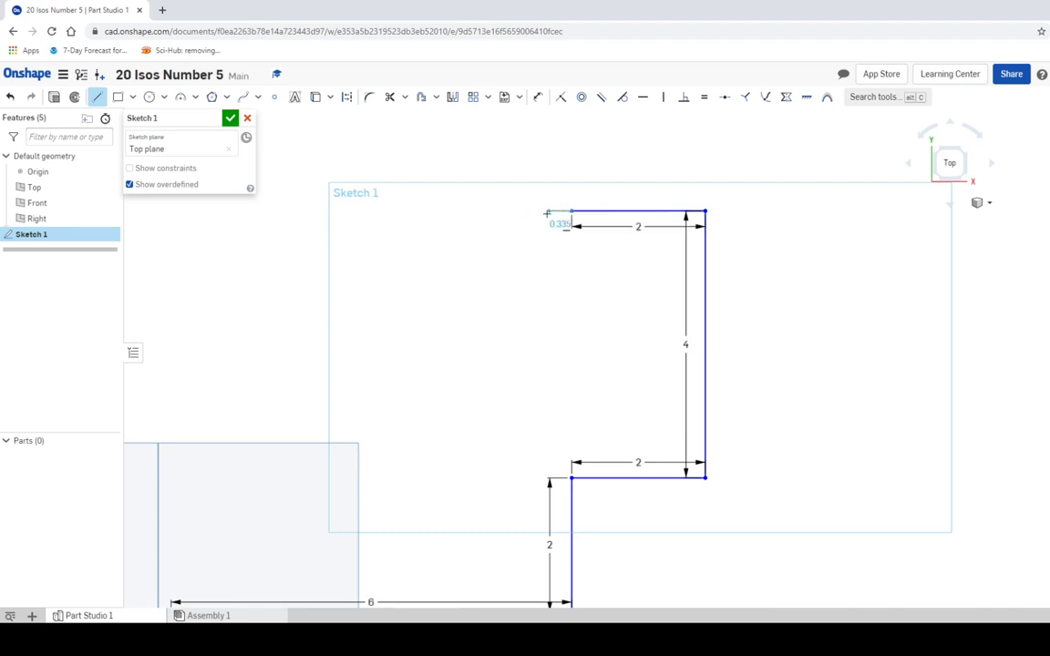
- Extend the outline with a 2 in vertical line upward and a 6 in horizontal line back above the starting point
mouse_move(547, 213)
middle_mouse_down()
mouse_move(548, 304)
mouse_move(567, 389)
middle_mouse_up()
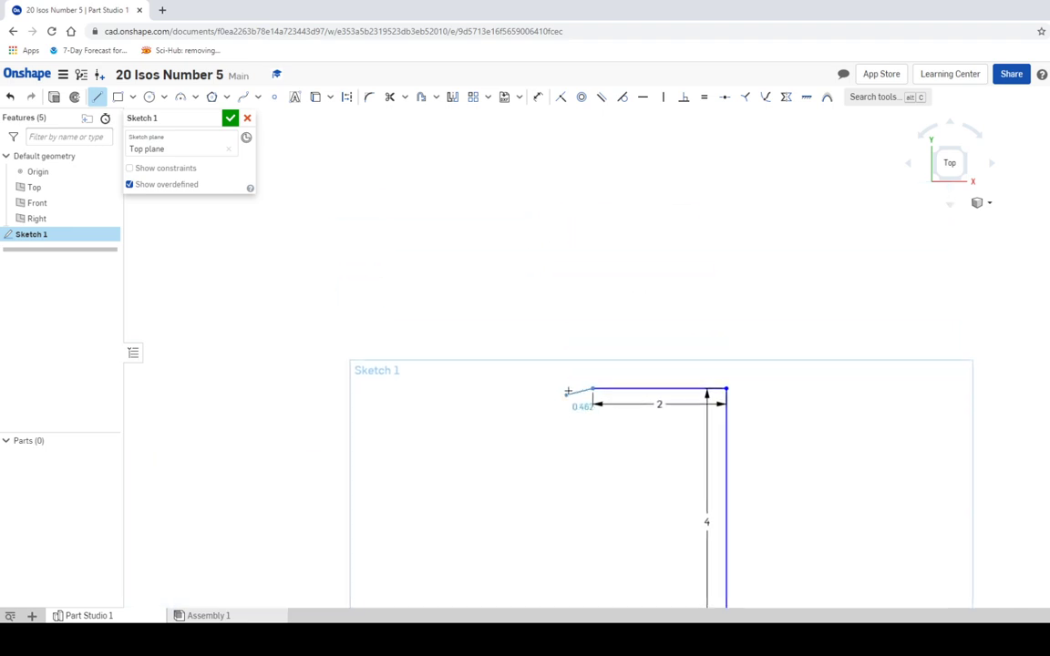
left_click(594, 269)
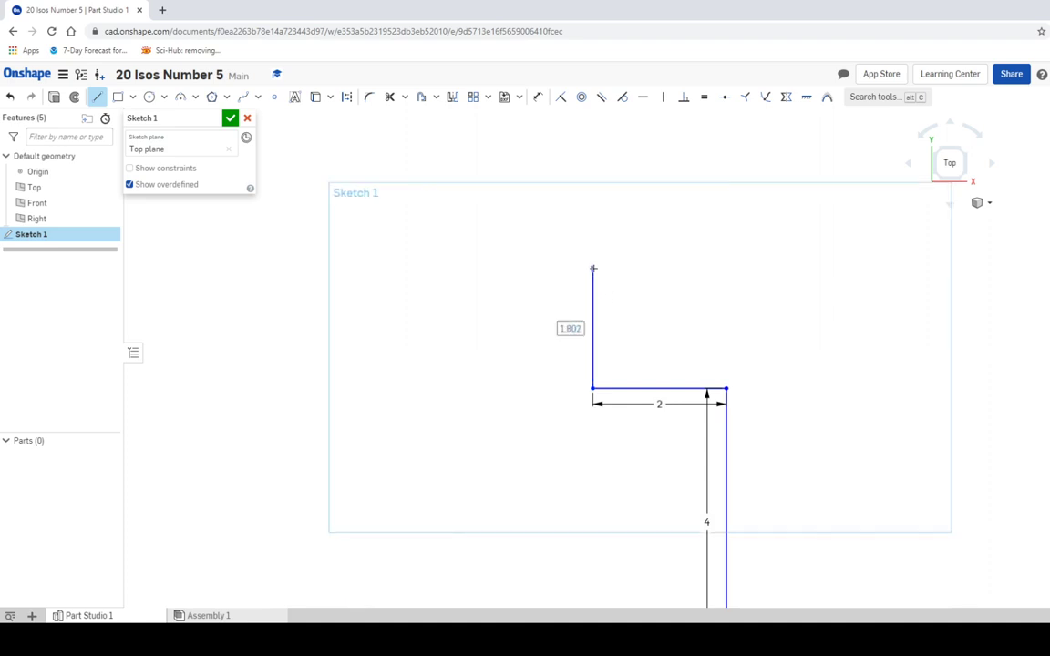
type("2")
key("Return")
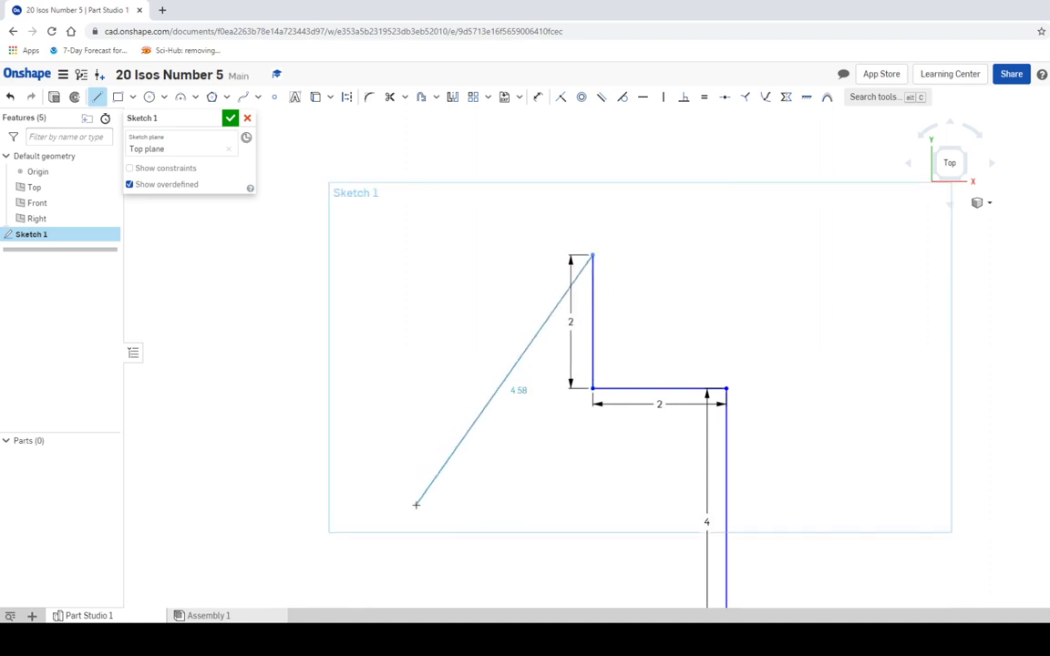
scroll(416, 504, "down", 2)
mouse_move(415, 504)
middle_mouse_down()
mouse_move(518, 272)
mouse_move(523, 310)
middle_mouse_up()
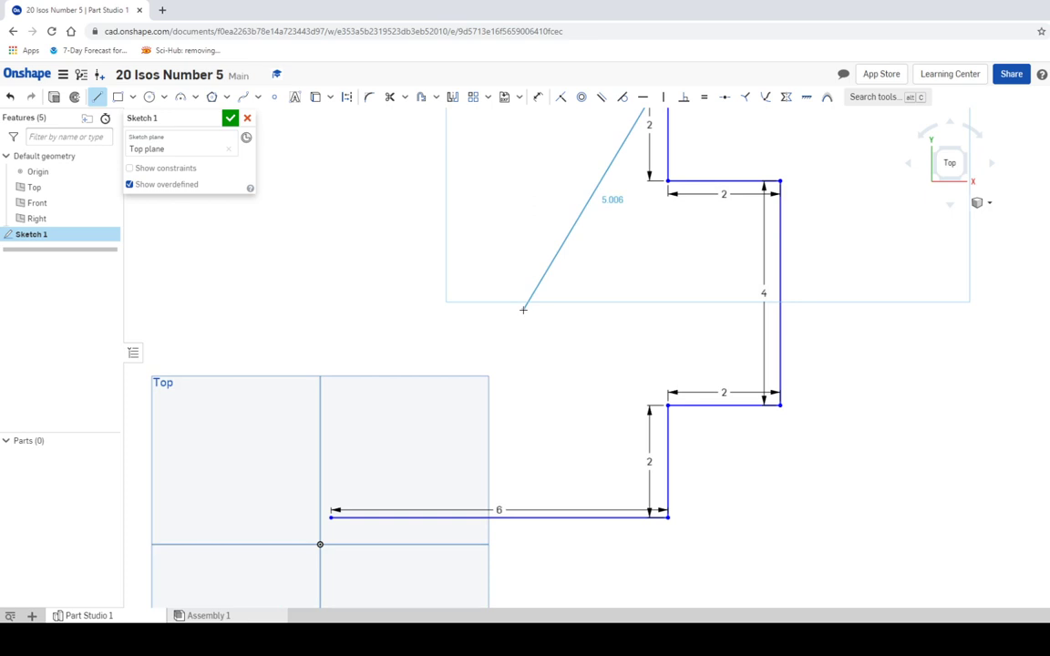
scroll(523, 310, "down", 2)
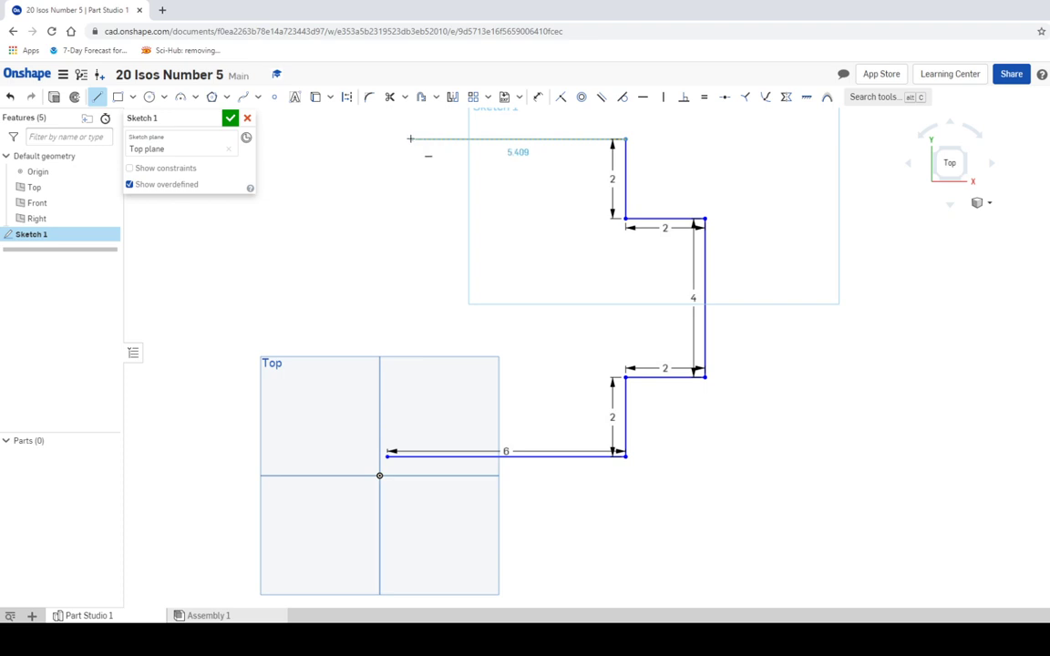
type("6")
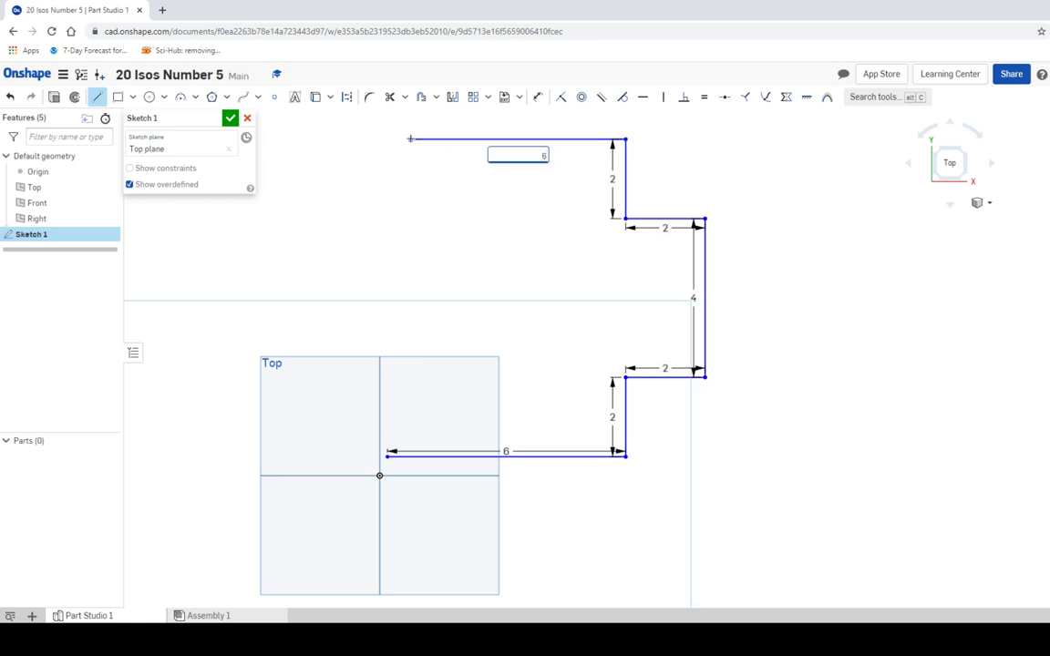
key("Return")
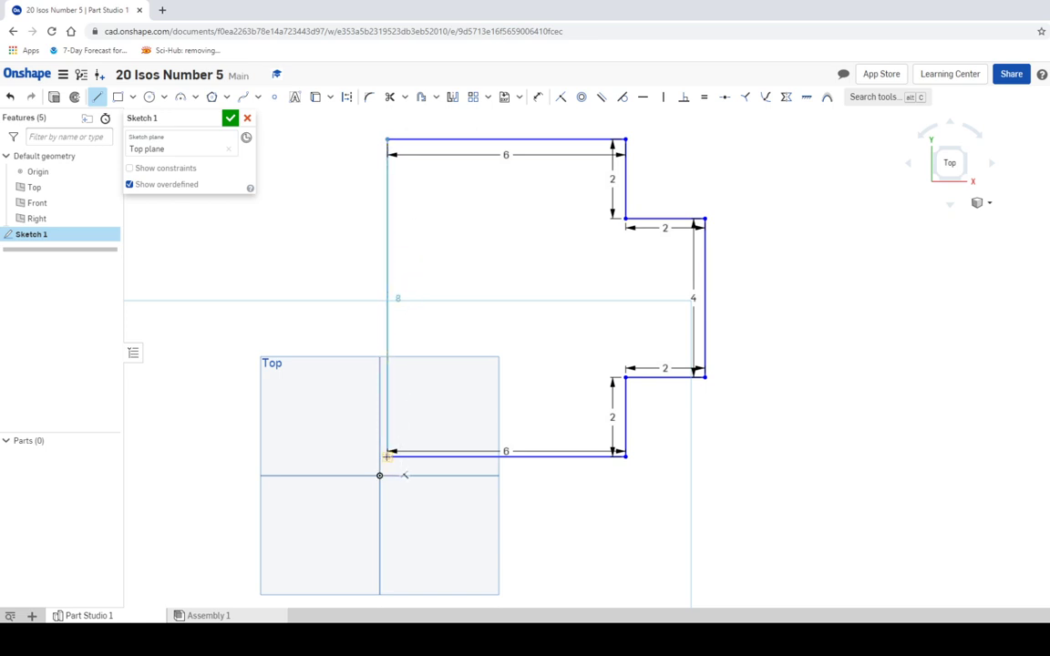
- Close the outline with a vertical line to its starting point and finish the sketch
left_click(387, 455)
right_click(511, 310)
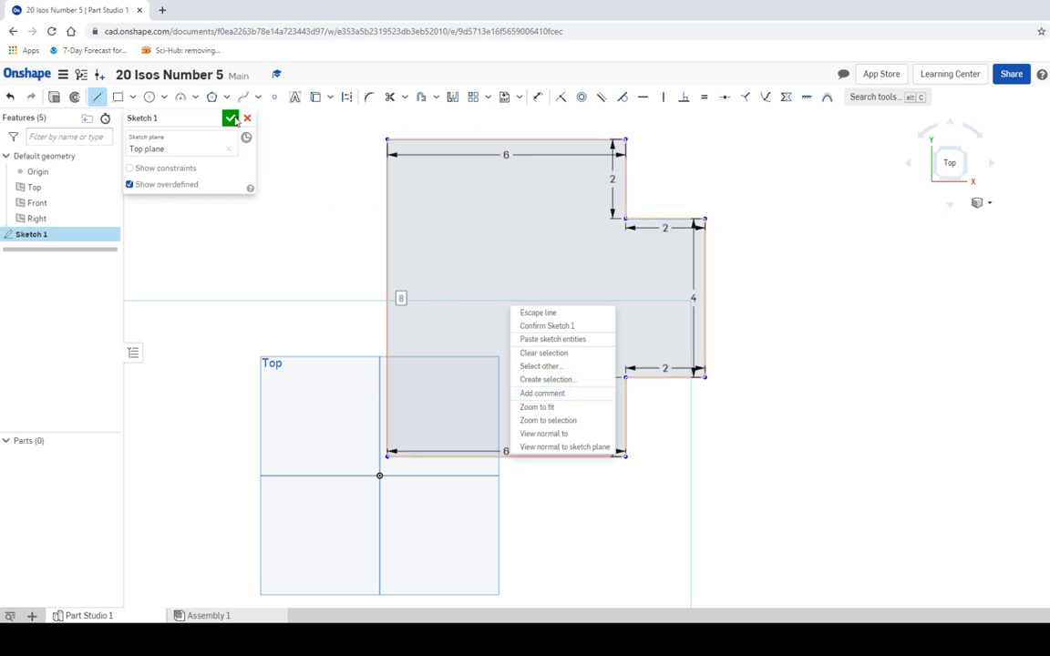
left_click(301, 178)
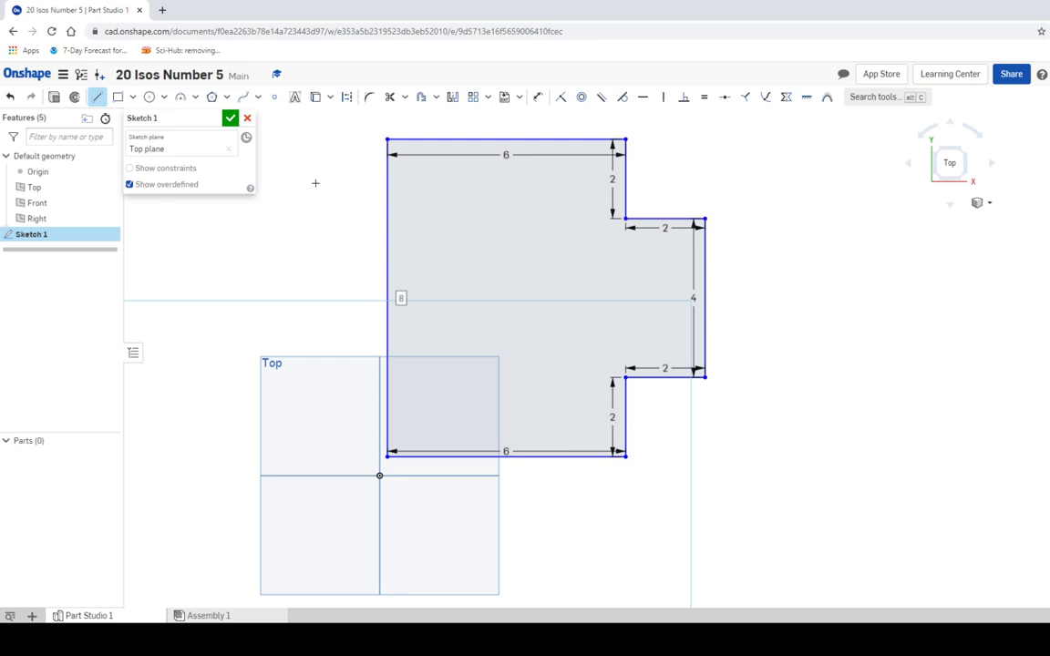
left_click(230, 120)
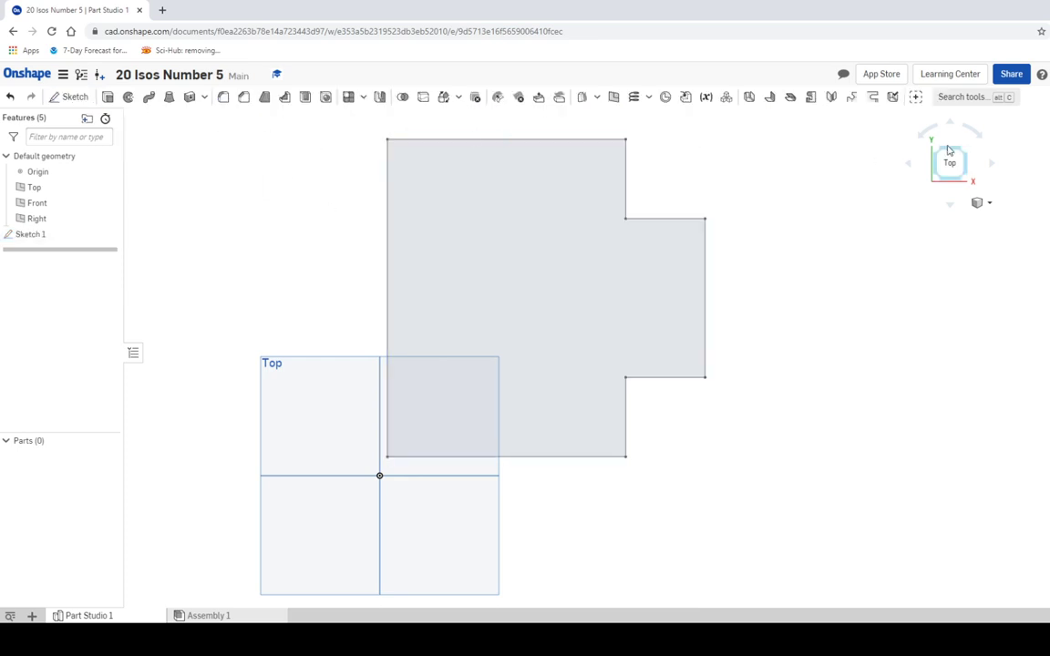
- Extrude the T-shaped sketch region upward as a new solid with a blind depth of 3 in
left_click(966, 178)
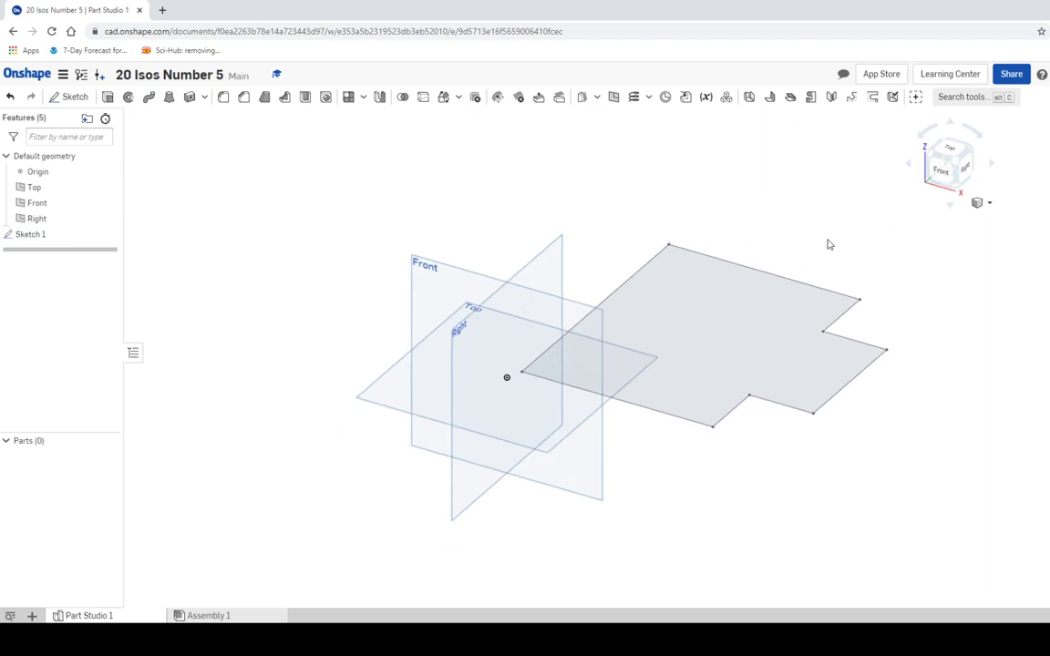
middle_click_drag(827, 241, 597, 307)
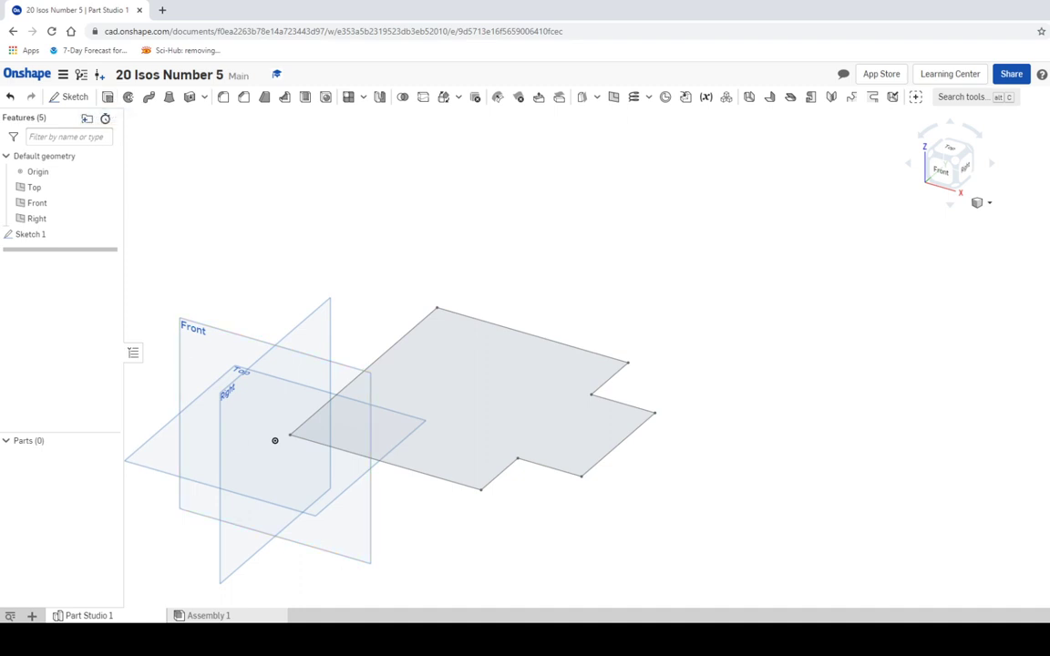
key("alt+Tab")
left_click(107, 96)
left_click(489, 395)
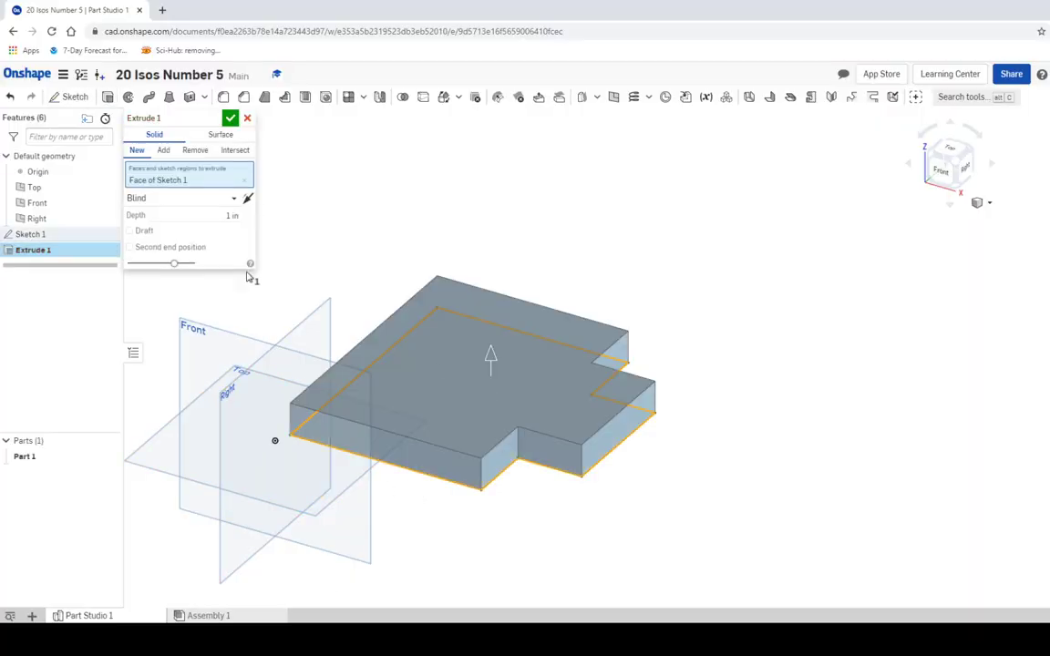
left_click(221, 215)
type("3")
left_click(229, 118)
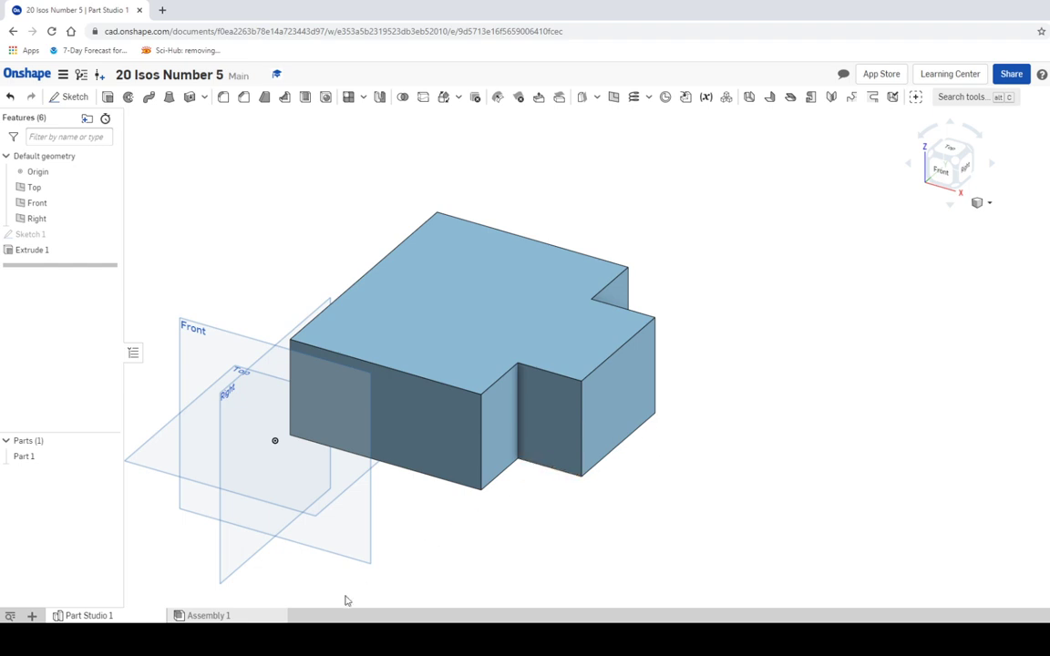
- Switch to OneNote to examine the dimensions marked on figure 5
key("alt+Tab")
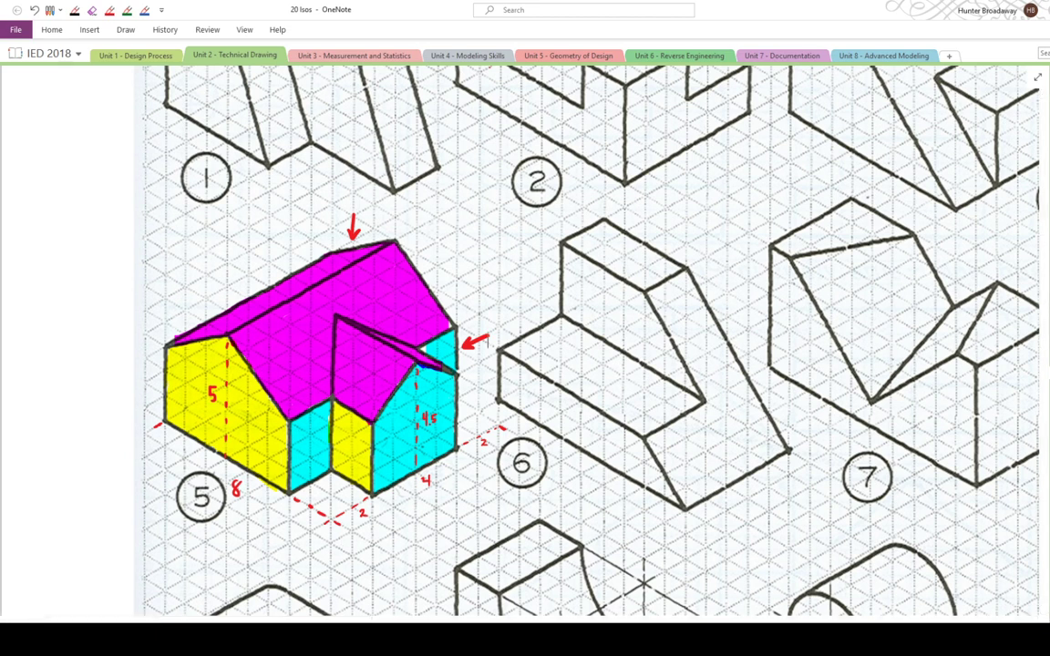
- Switch to Onshape and start a sketch on the block's front face, viewed straight on from the front
key("alt+Tab")
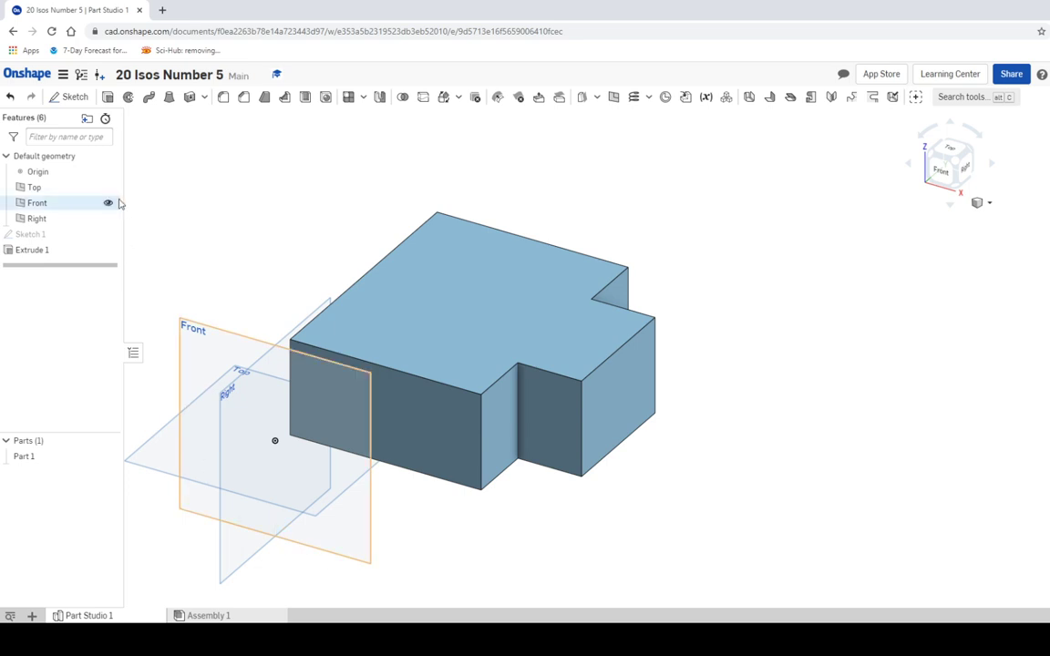
left_click(73, 97)
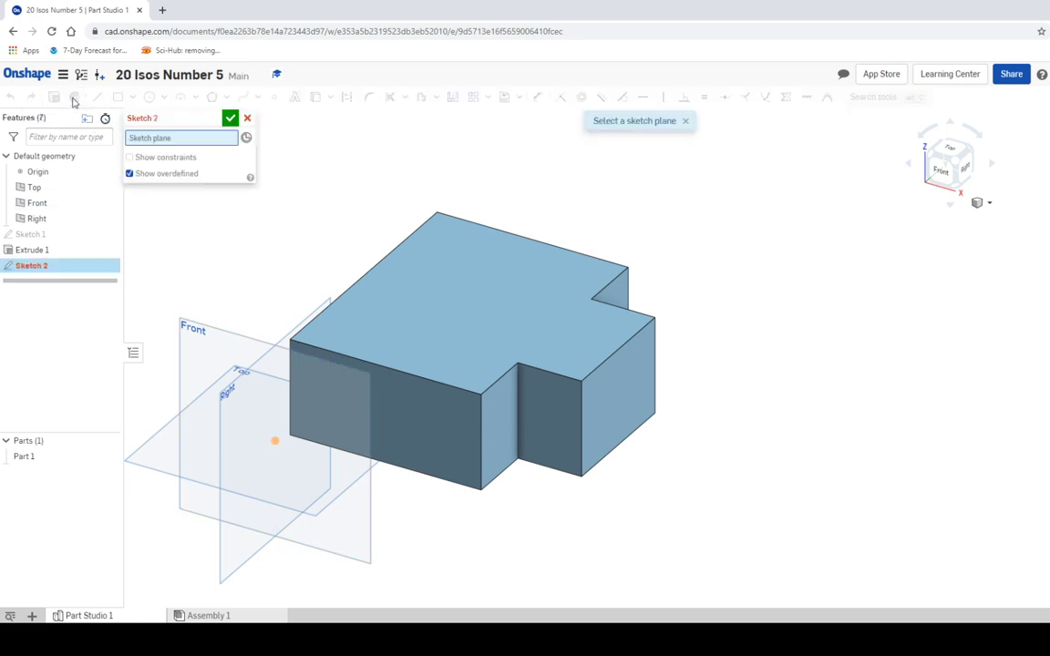
left_click(420, 416)
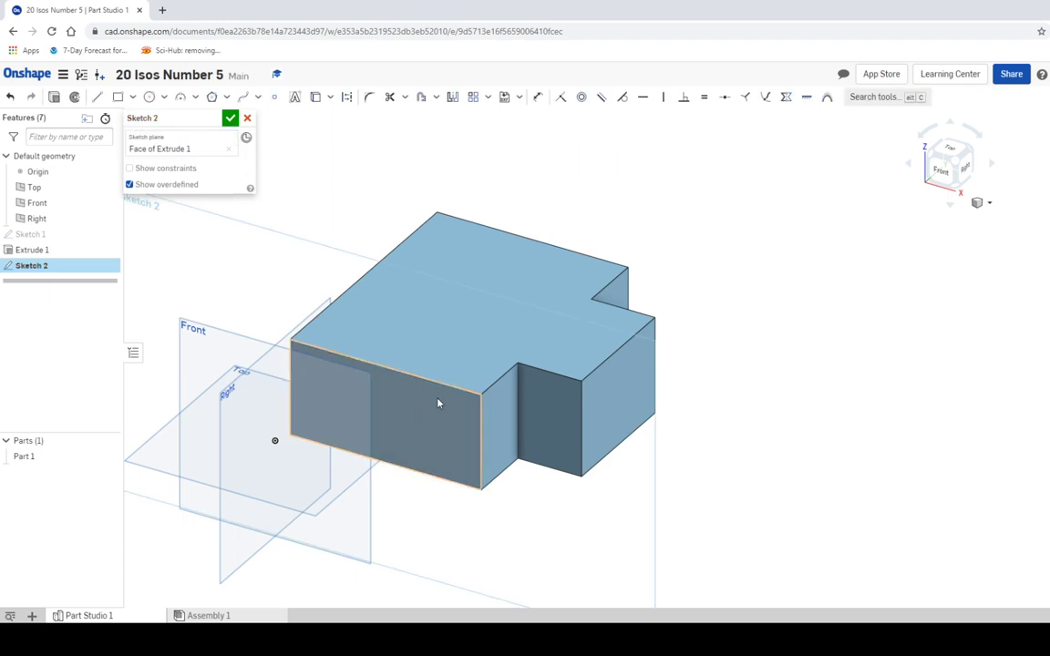
left_click(941, 172)
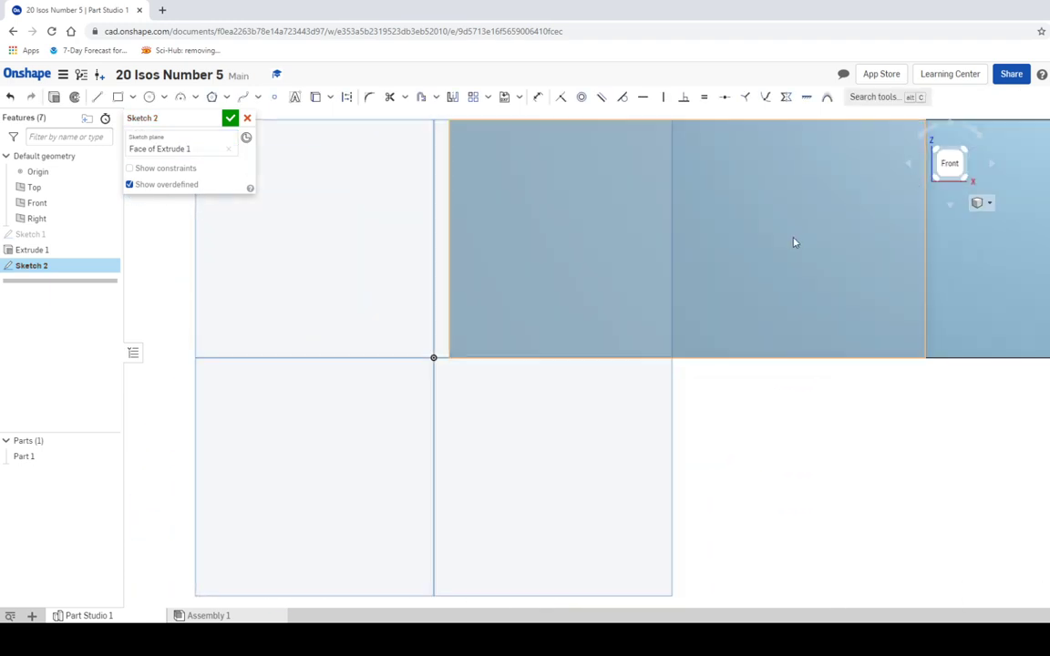
middle_click_drag(795, 242, 664, 494)
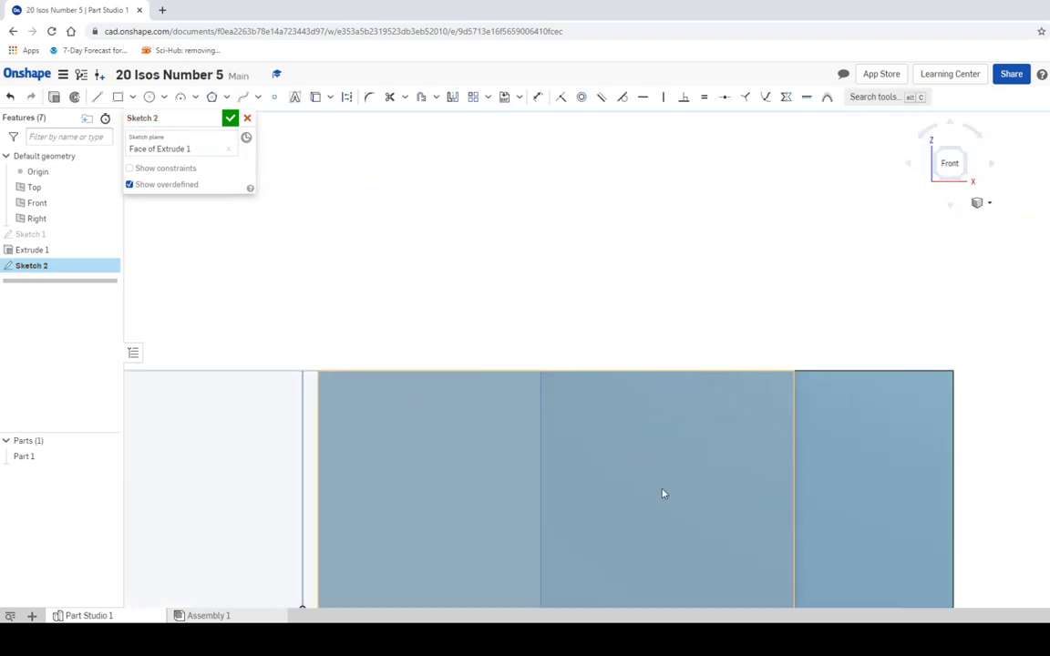
left_click(97, 98)
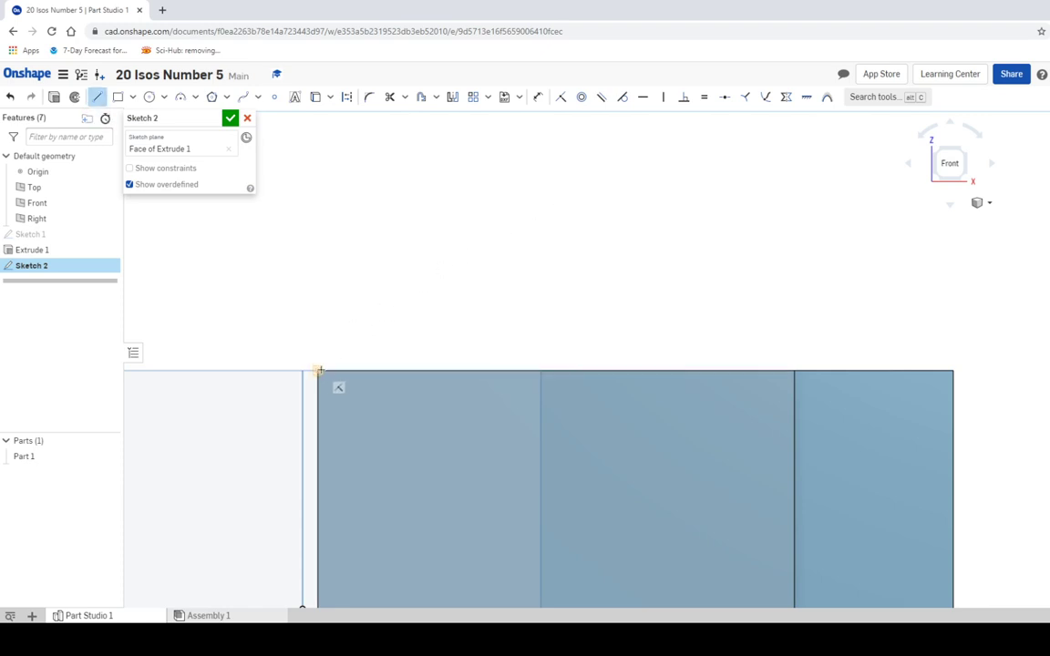
left_click(317, 371)
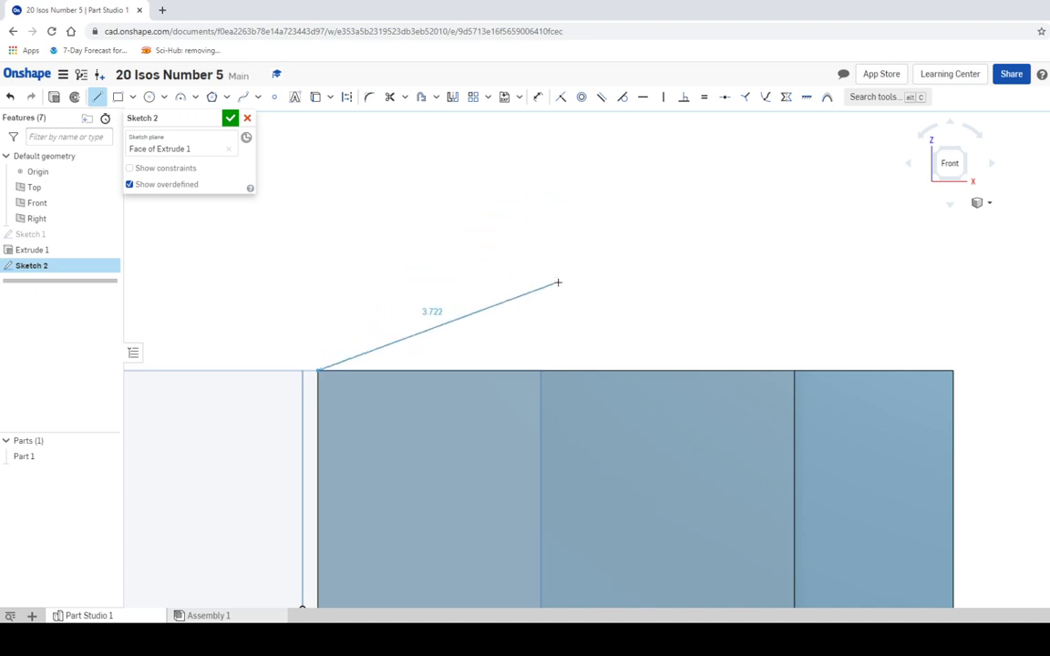
key("Escape")
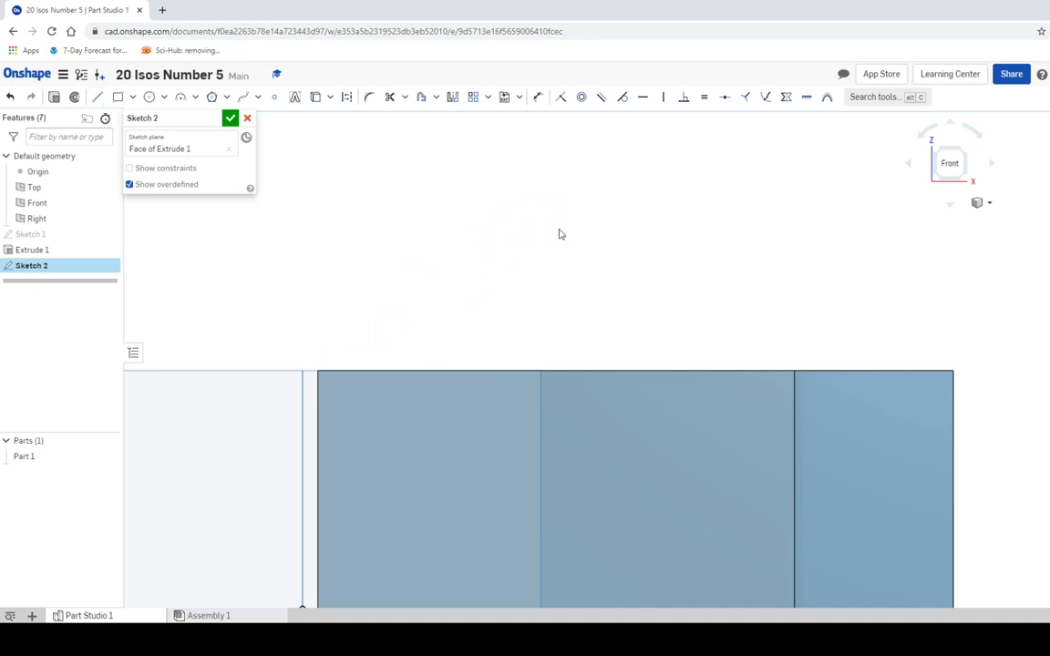
- Draw a 3 in vertical line upward from the midpoint of the front face's top edge
left_click(96, 96)
left_click(556, 370)
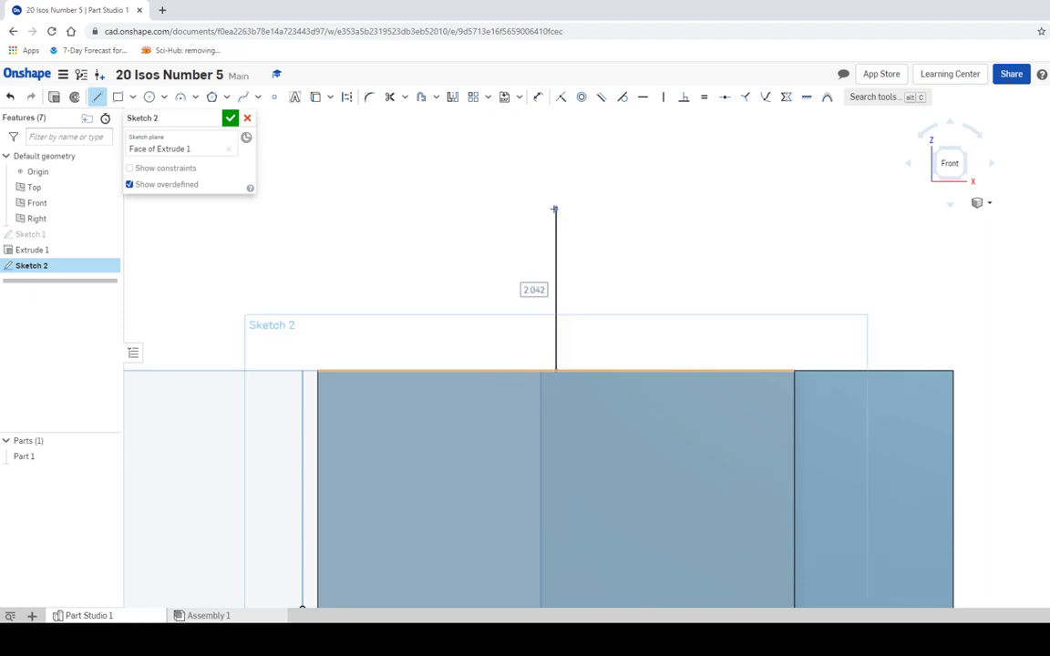
type("3")
key("Return")
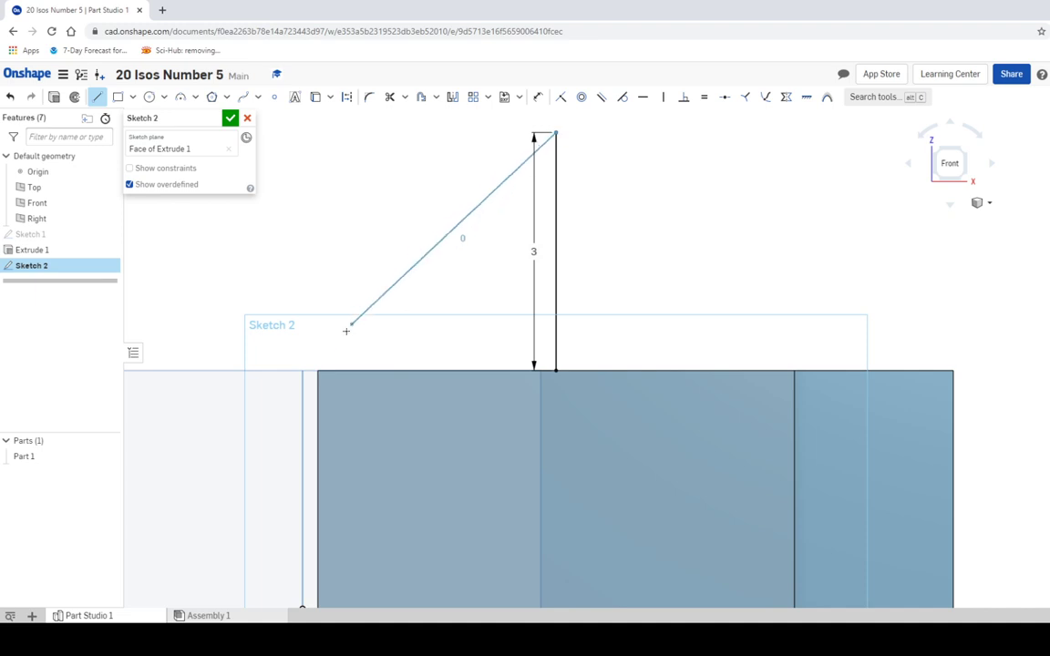
- Draw the gable triangle from the vertical line's upper end through both top corners of the front face and back to the peak
left_click(317, 370)
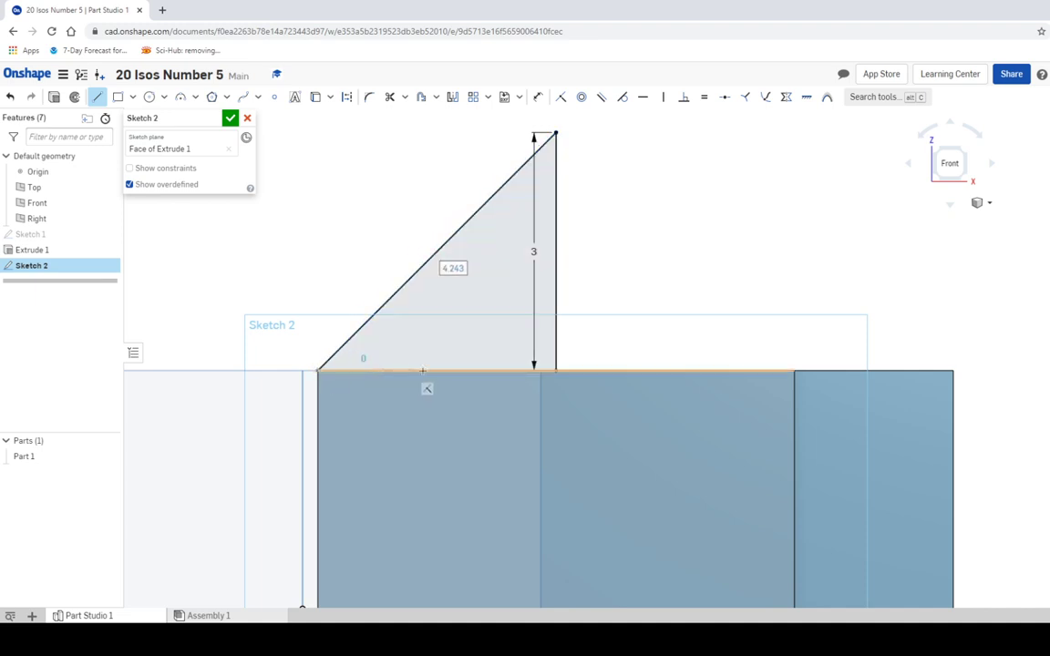
left_click(795, 370)
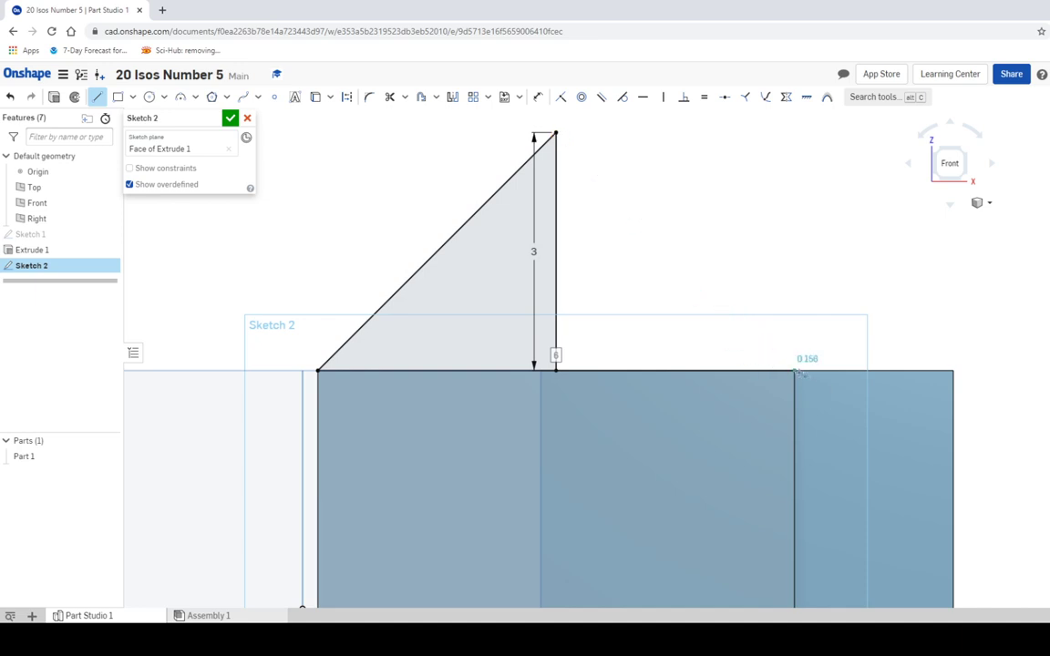
left_click(555, 134)
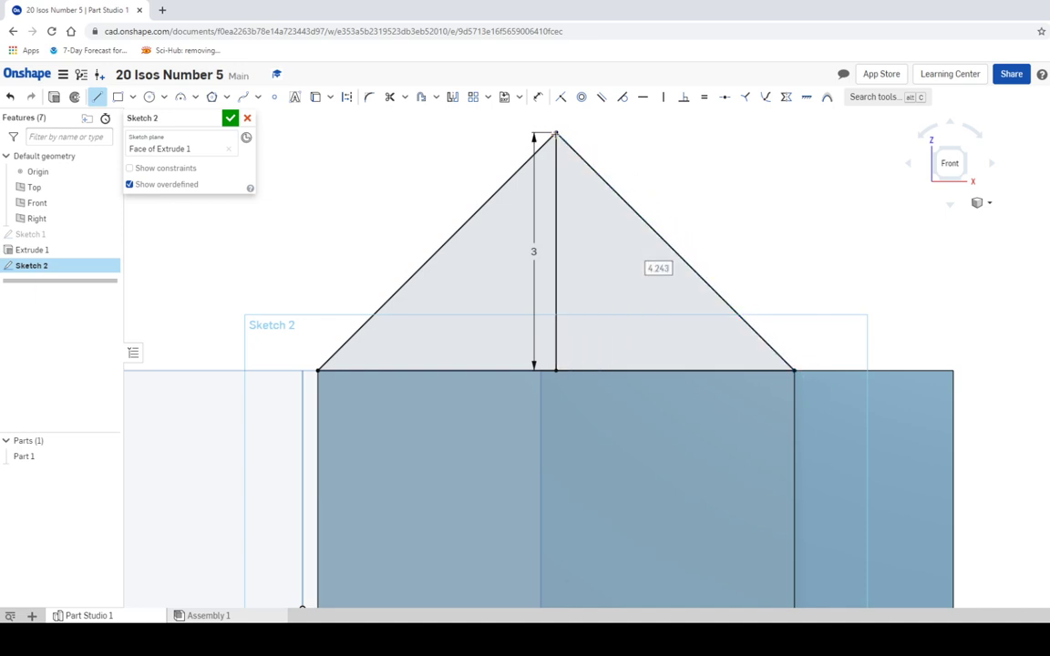
right_click(623, 292)
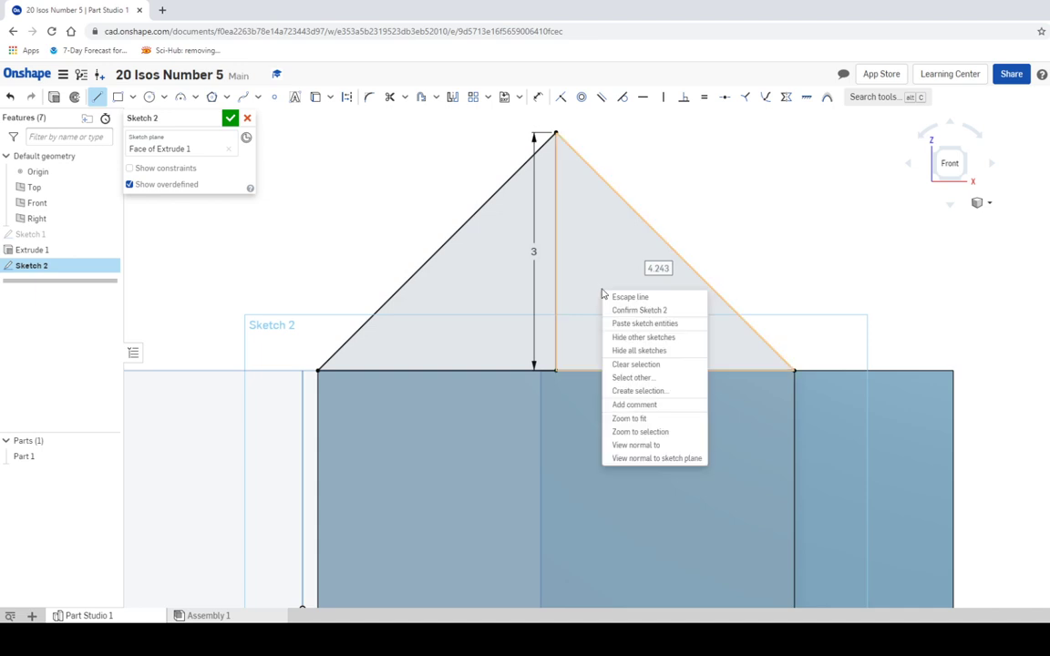
left_click(685, 300)
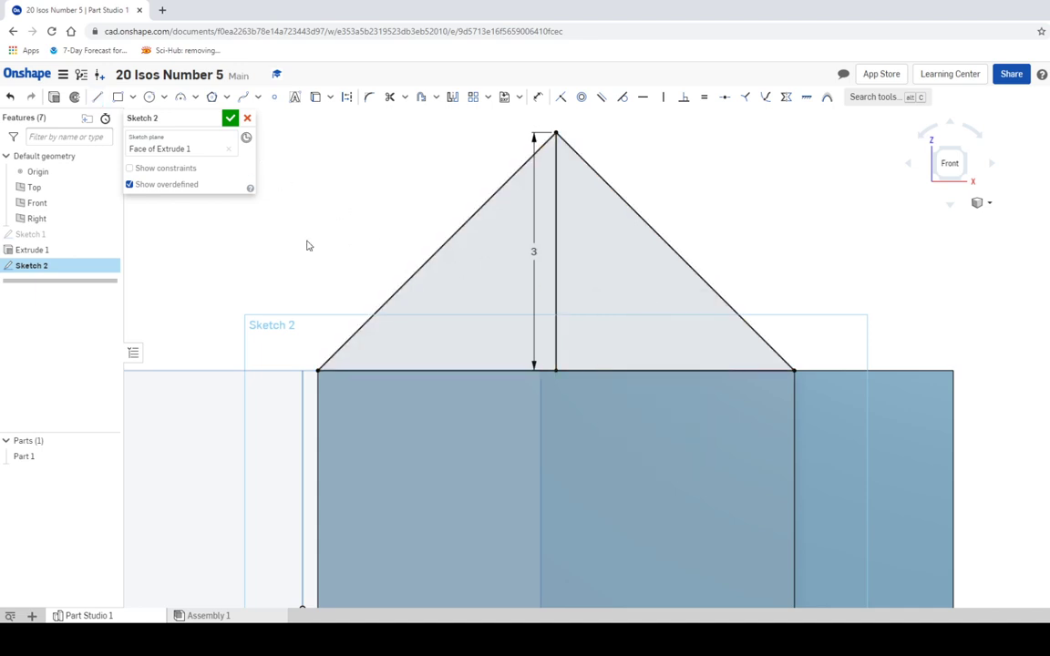
- Trim away the vertical centre line inside the gable triangle and finish the sketch
left_click(389, 96)
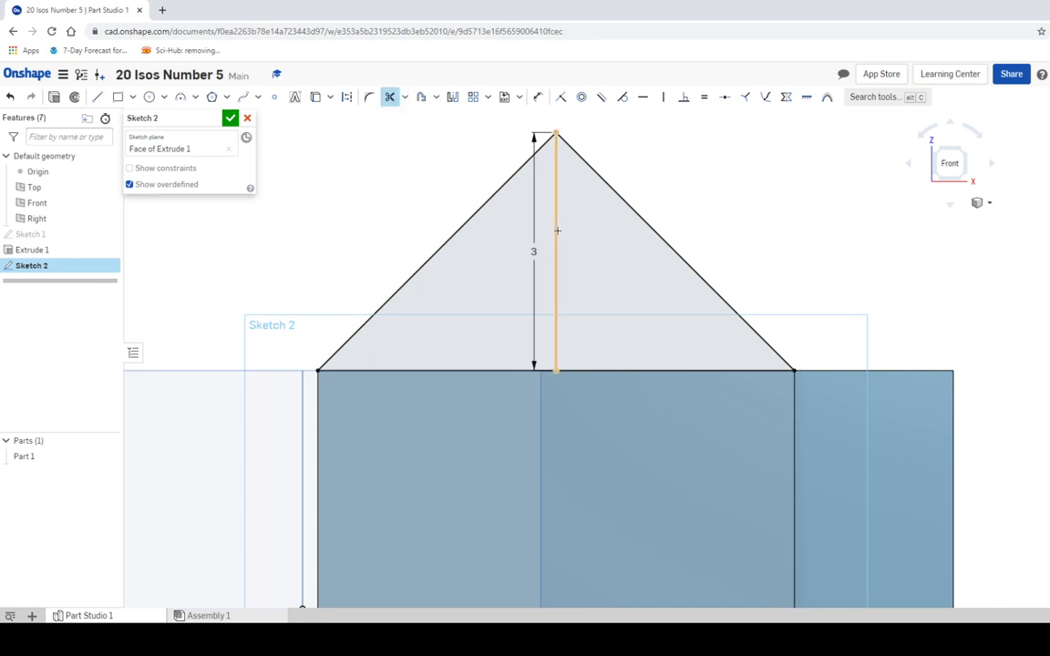
left_click(556, 230)
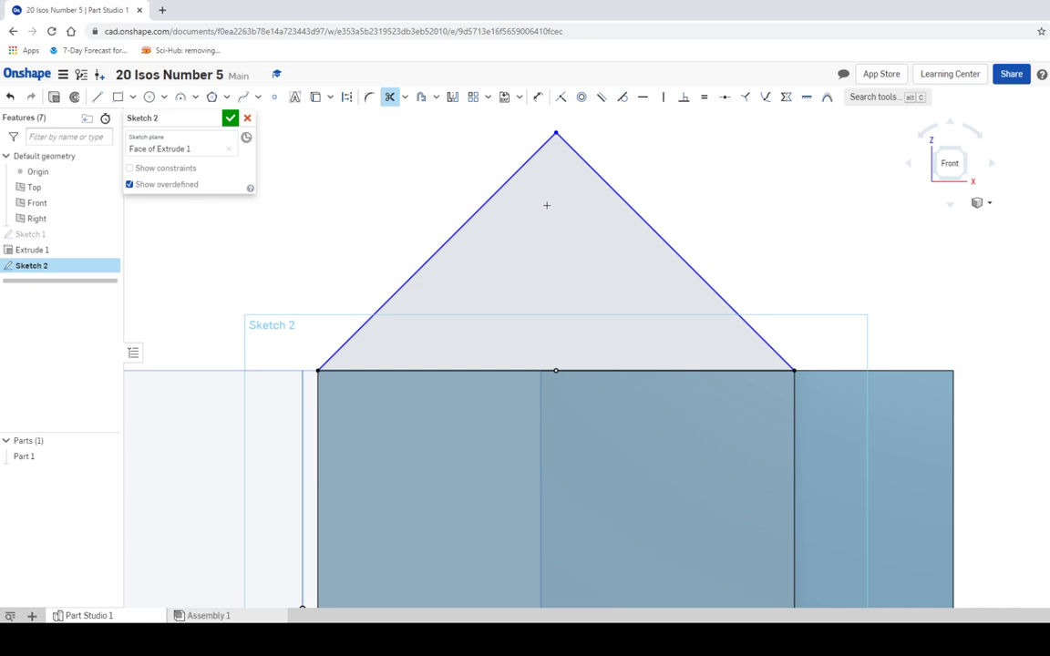
left_click(230, 118)
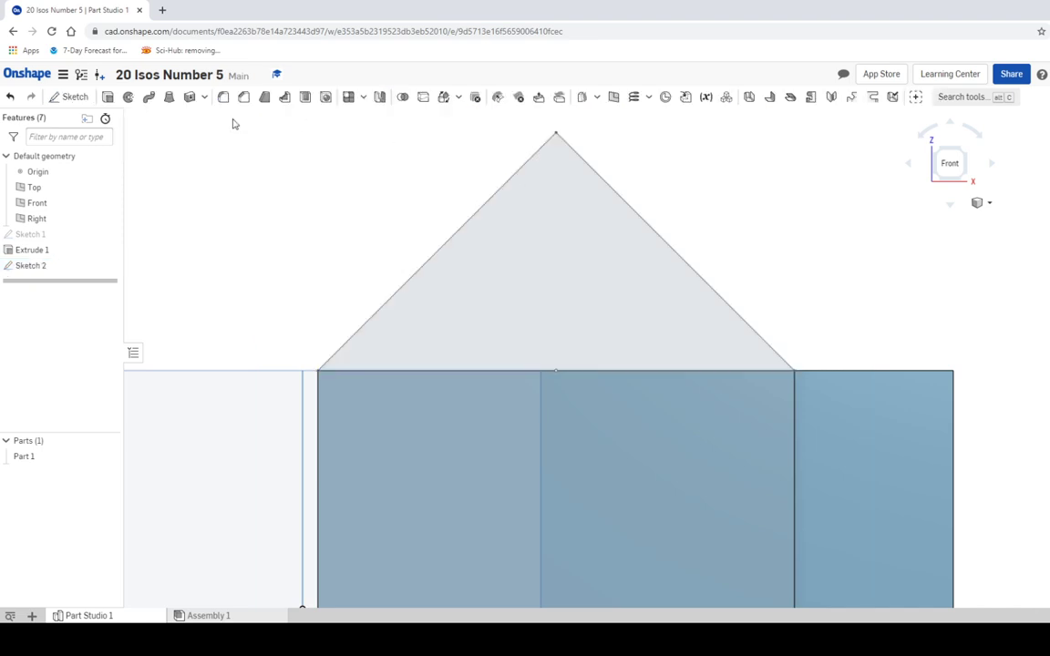
- Switch to OneNote to check the dimensions of figure 5 and return to the Onshape model
left_click(947, 161)
scroll(703, 234, "up", 3)
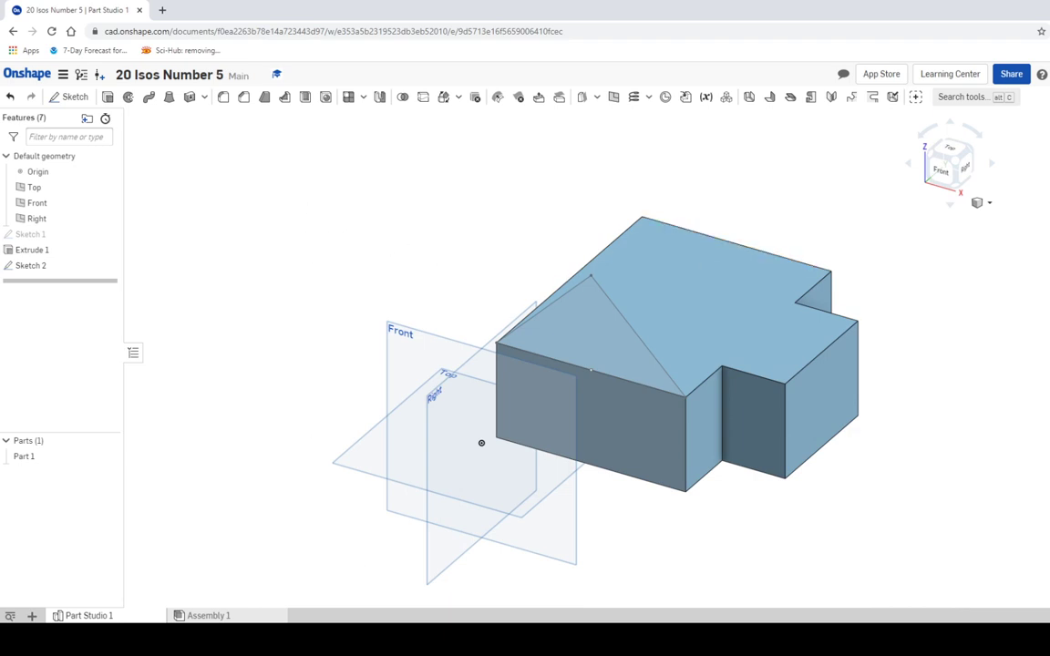
key("alt+Tab")
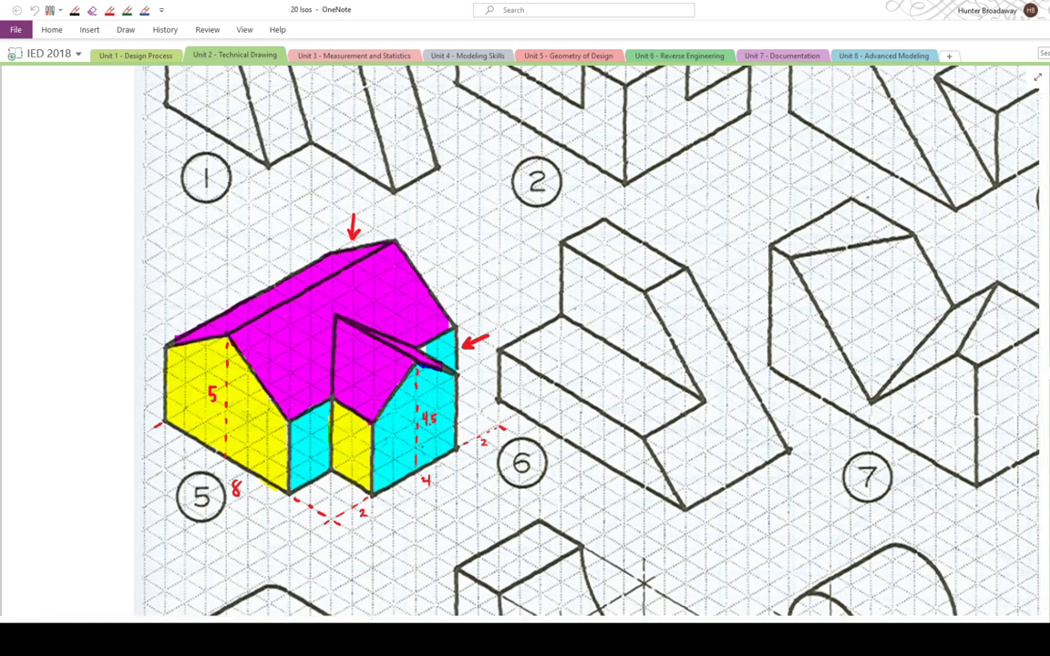
mouse_move(335, 640)
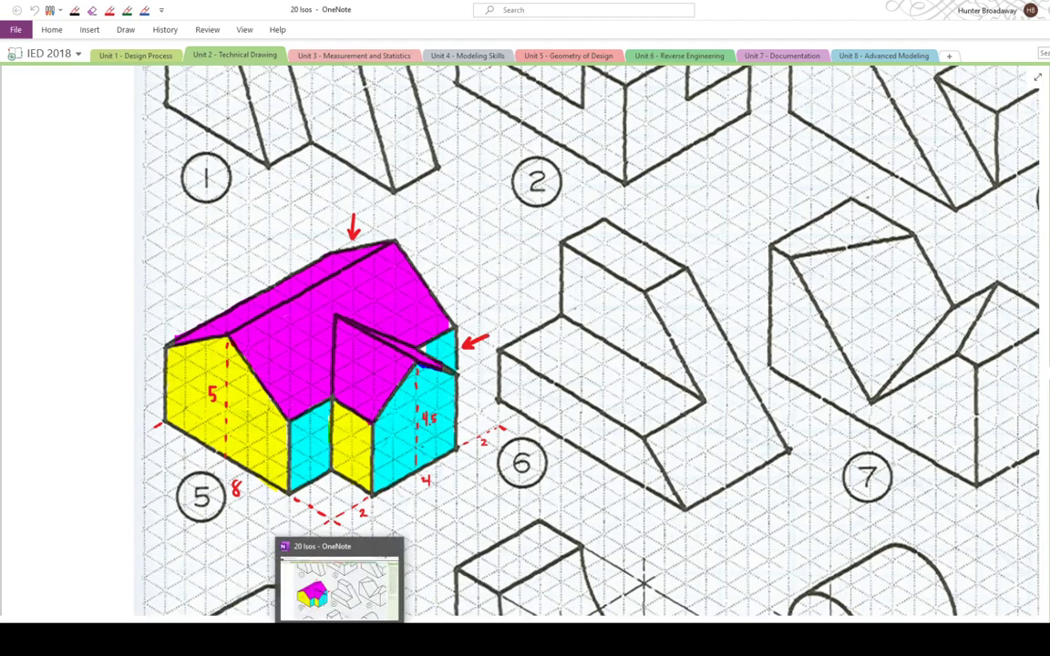
left_click(336, 583)
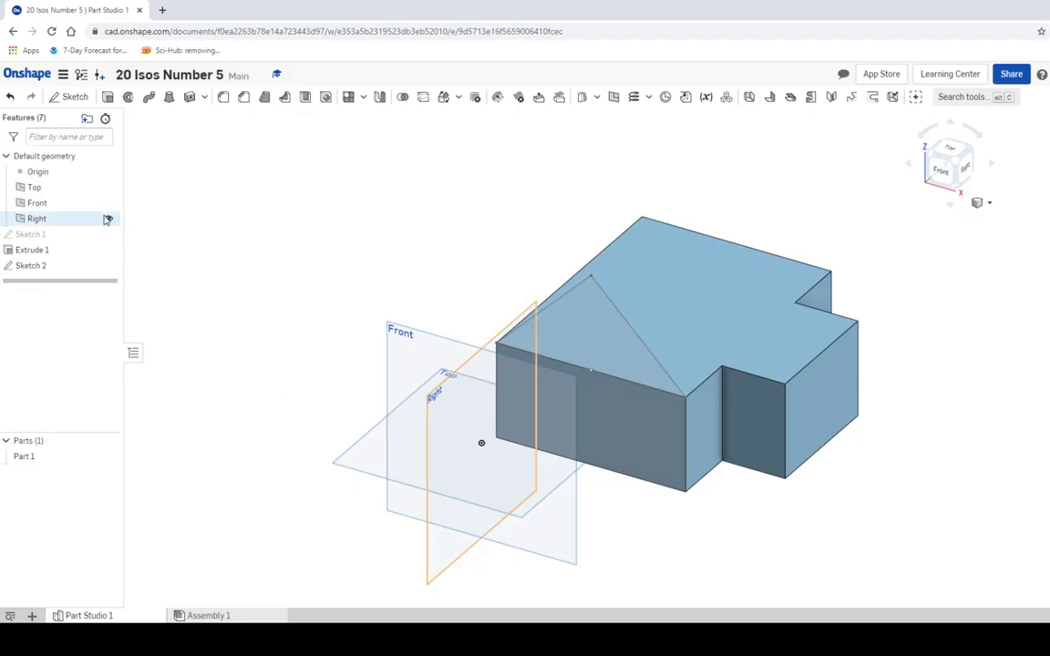
- Extrude the gable triangle 8 in backward over the block and merge it with the existing part
left_click(106, 97)
left_click(587, 326)
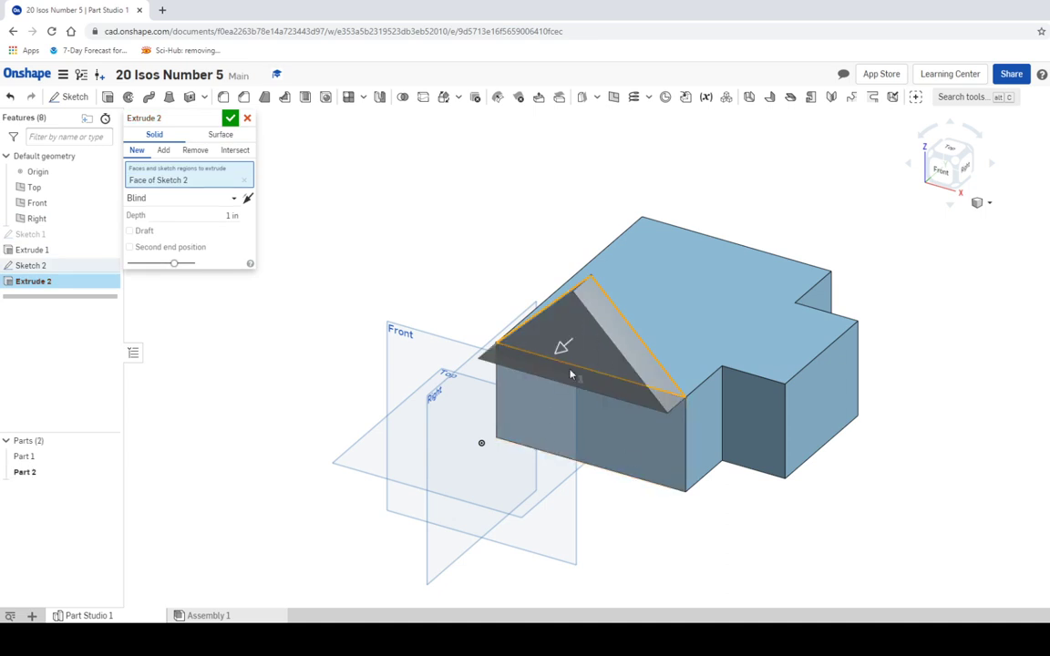
left_click(247, 200)
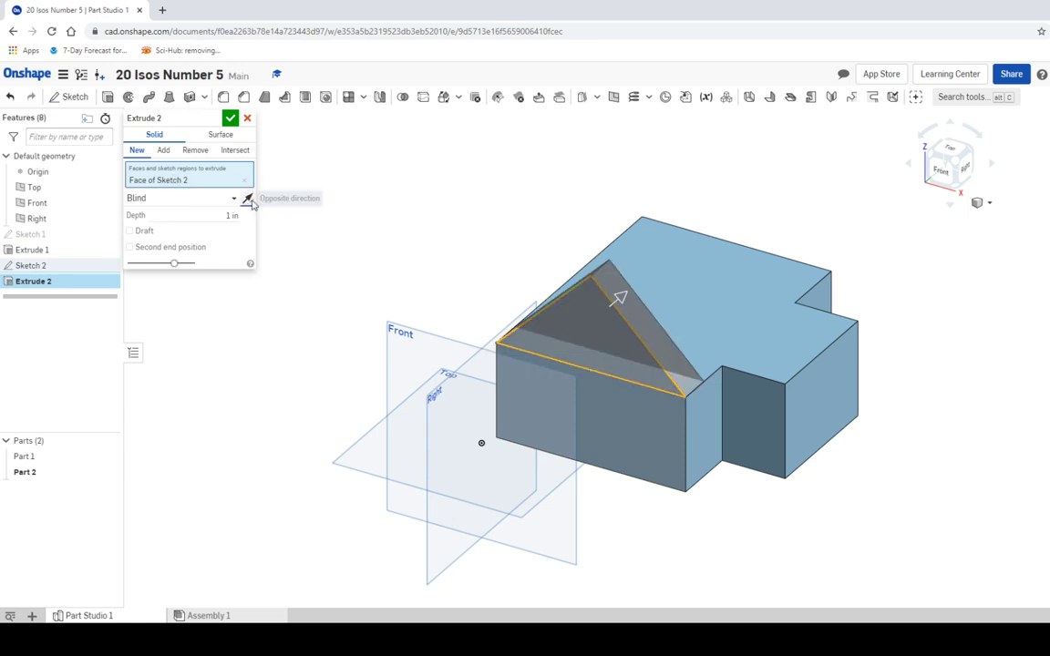
left_click(248, 200)
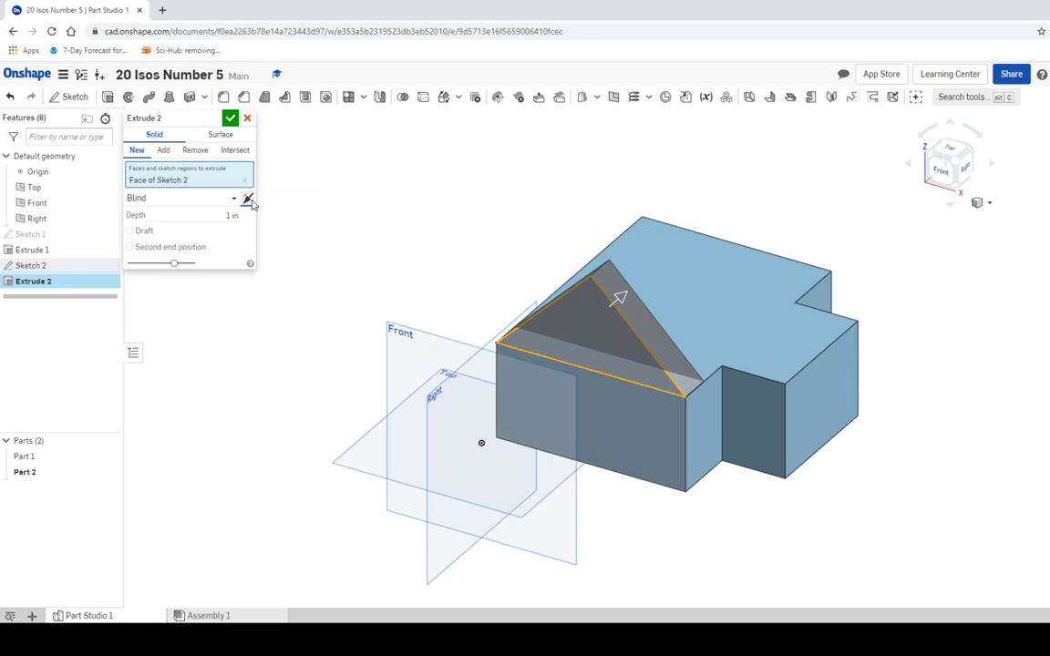
left_click(248, 200)
left_click(248, 200)
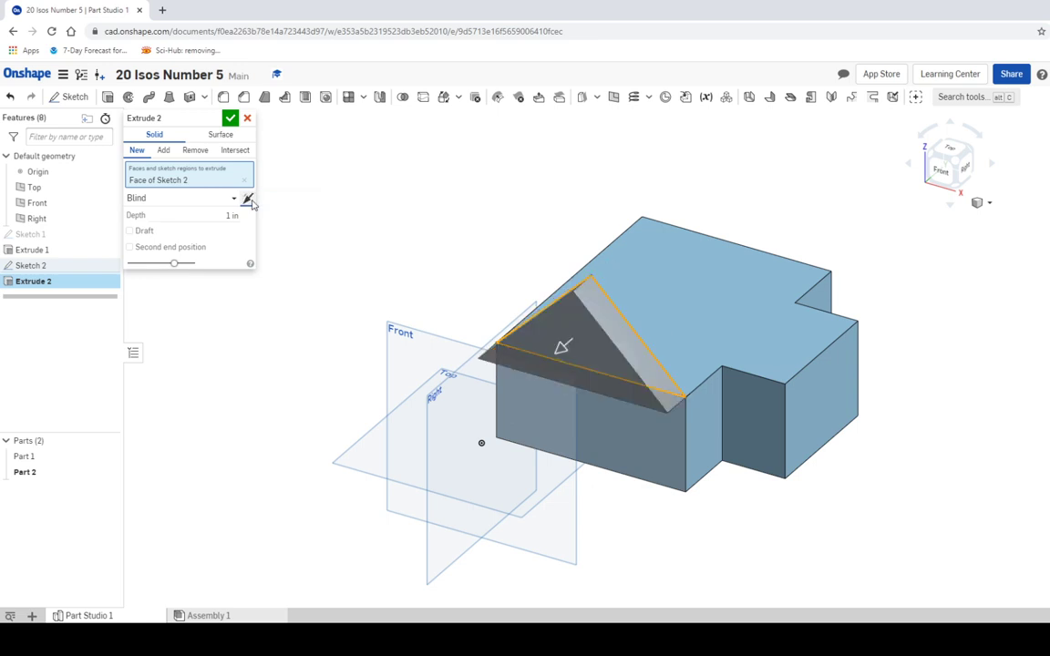
left_click(248, 200)
left_click(228, 216)
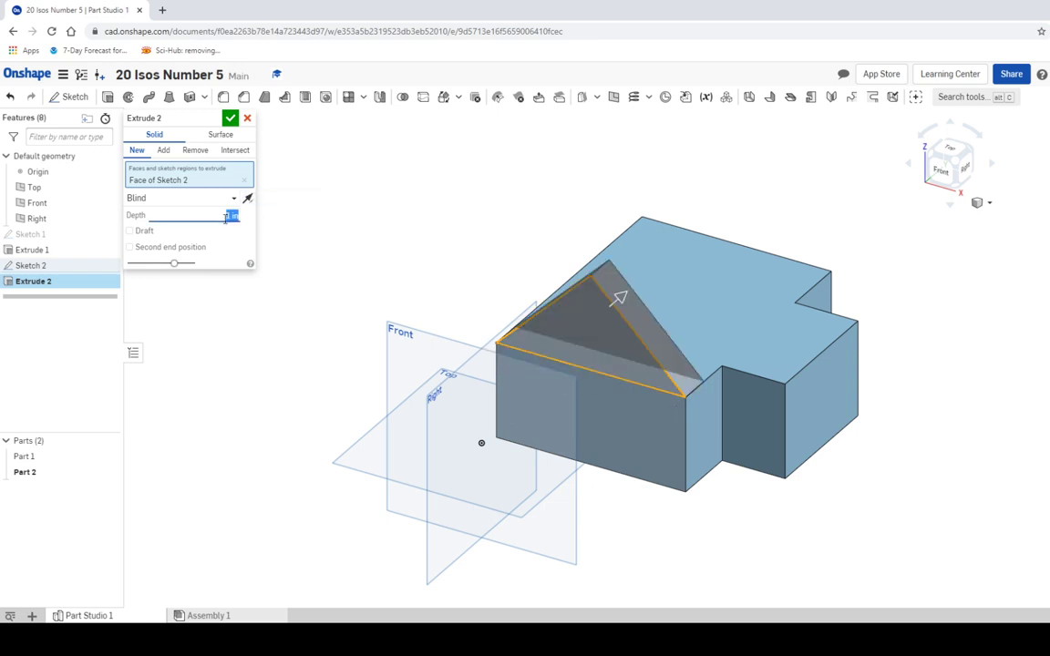
type("8")
left_click(231, 118)
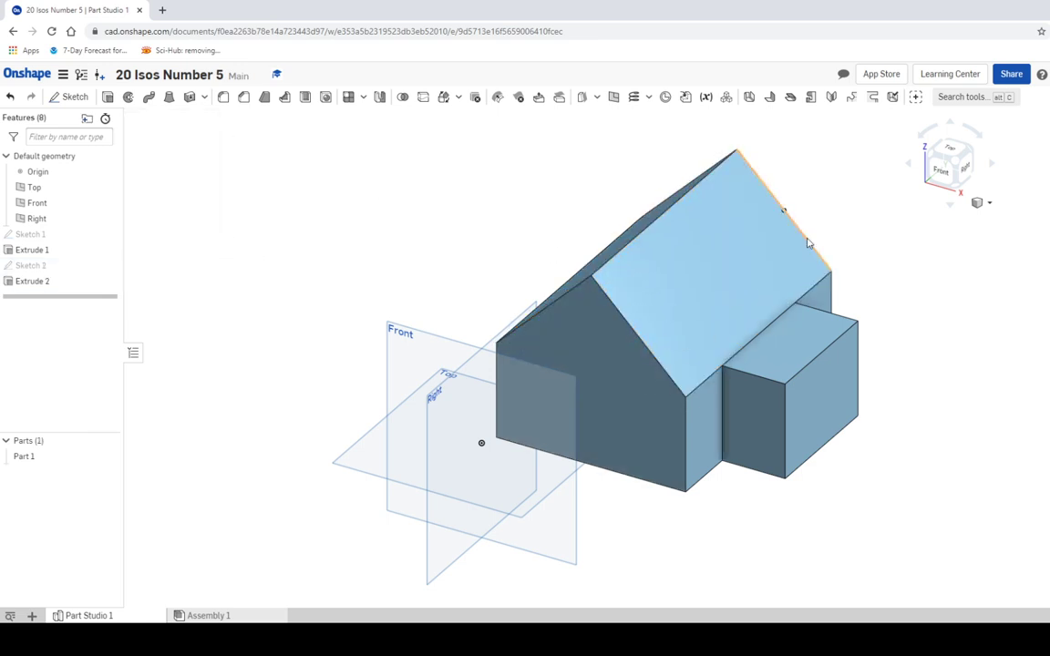
- Start a sketch on the outer end face of the projecting side wing, viewed straight on from the right
middle_click_drag(876, 293, 739, 351)
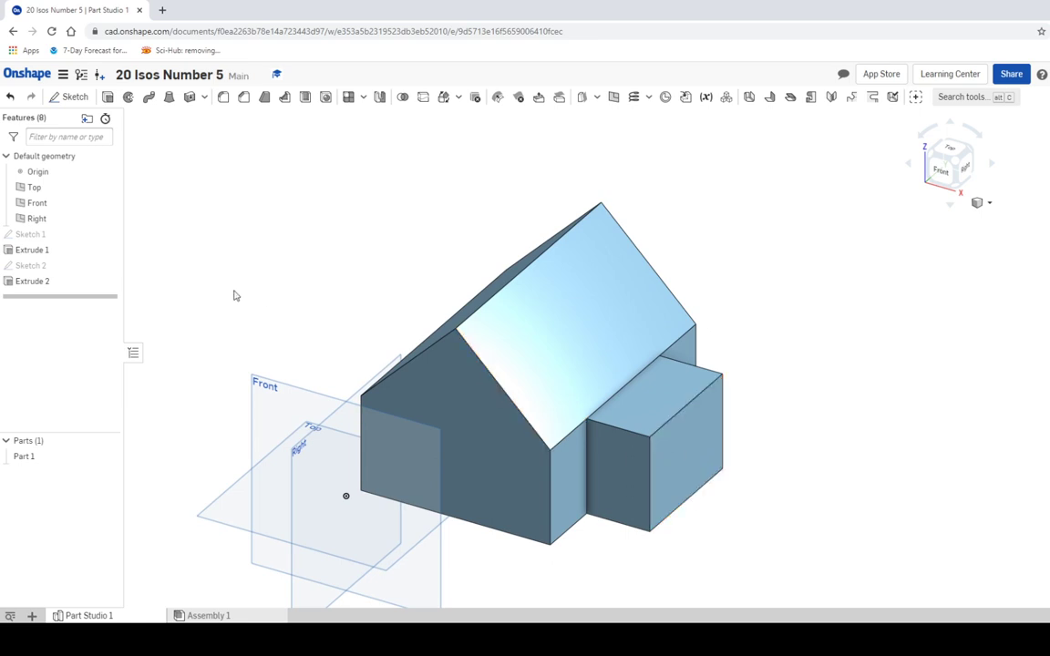
left_click(69, 97)
left_click(682, 454)
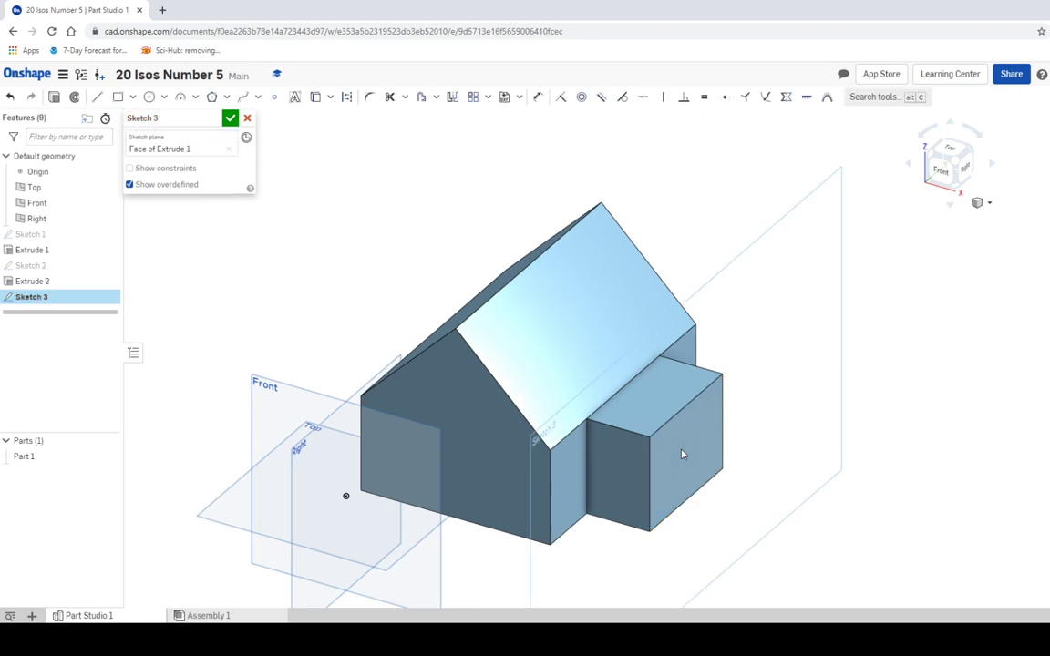
left_click(963, 168)
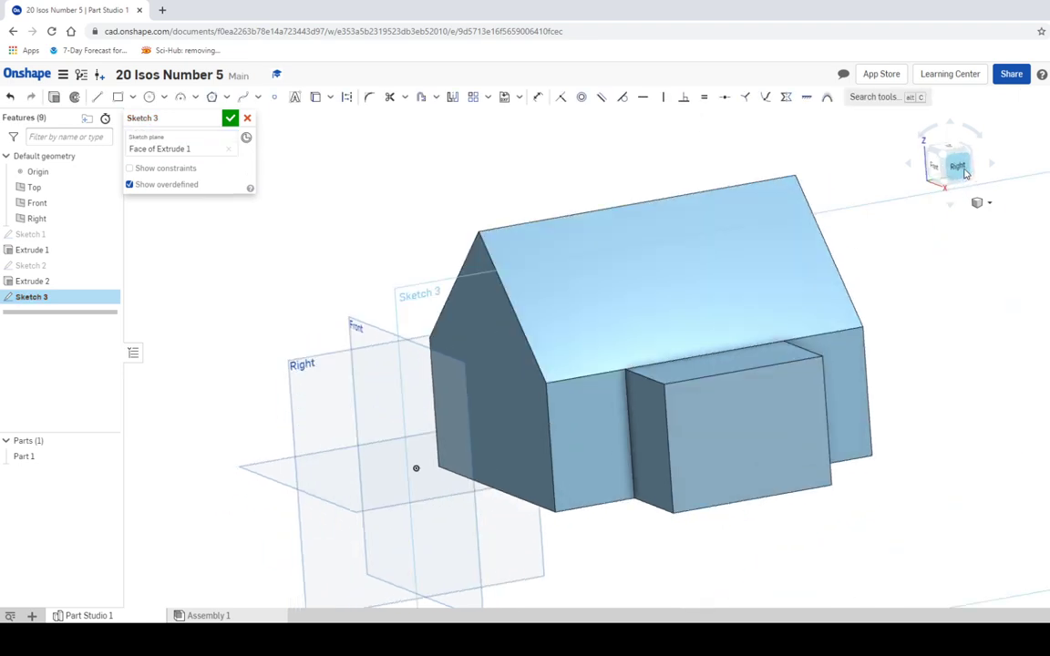
middle_click_drag(904, 310, 722, 389)
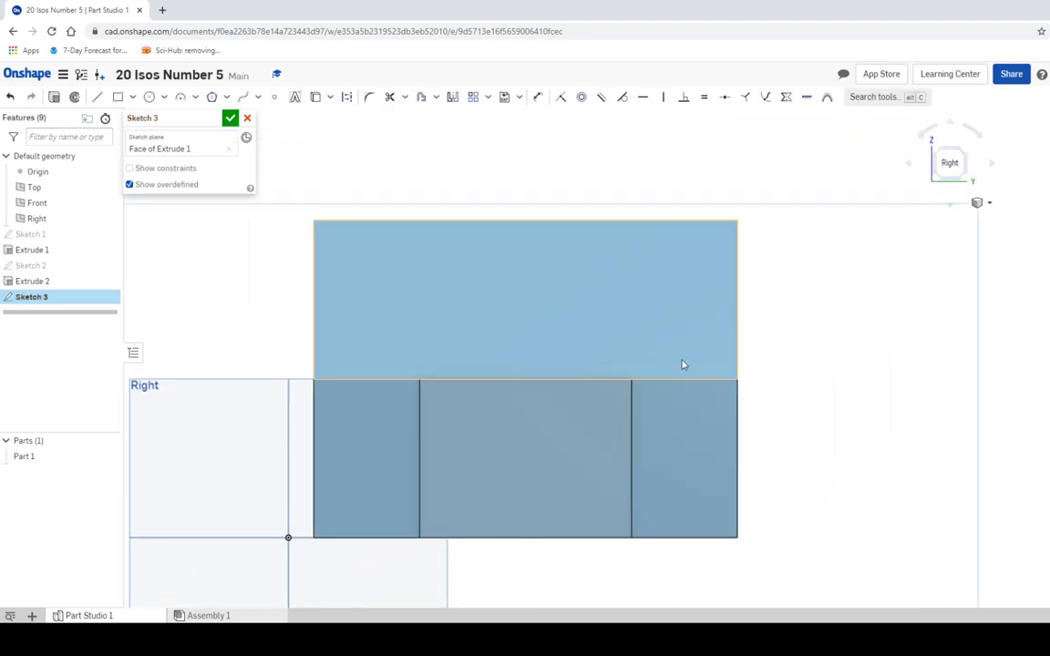
- Sketch a 2.5 in vertical line upward from the midpoint of the side wing's top edge
left_click(98, 97)
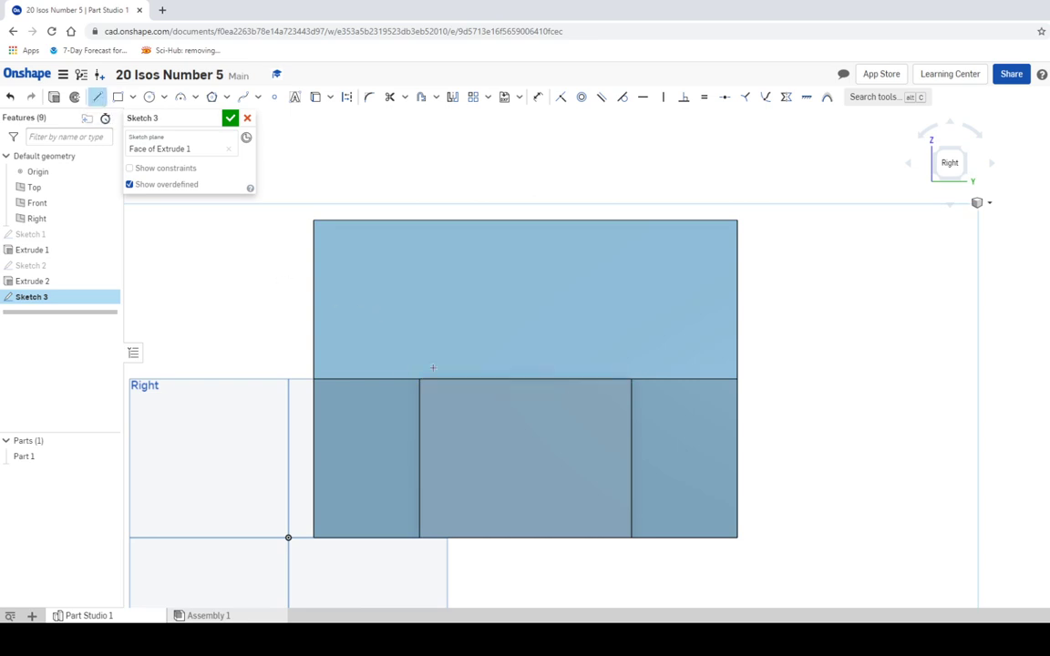
left_click(525, 378)
left_click(525, 272)
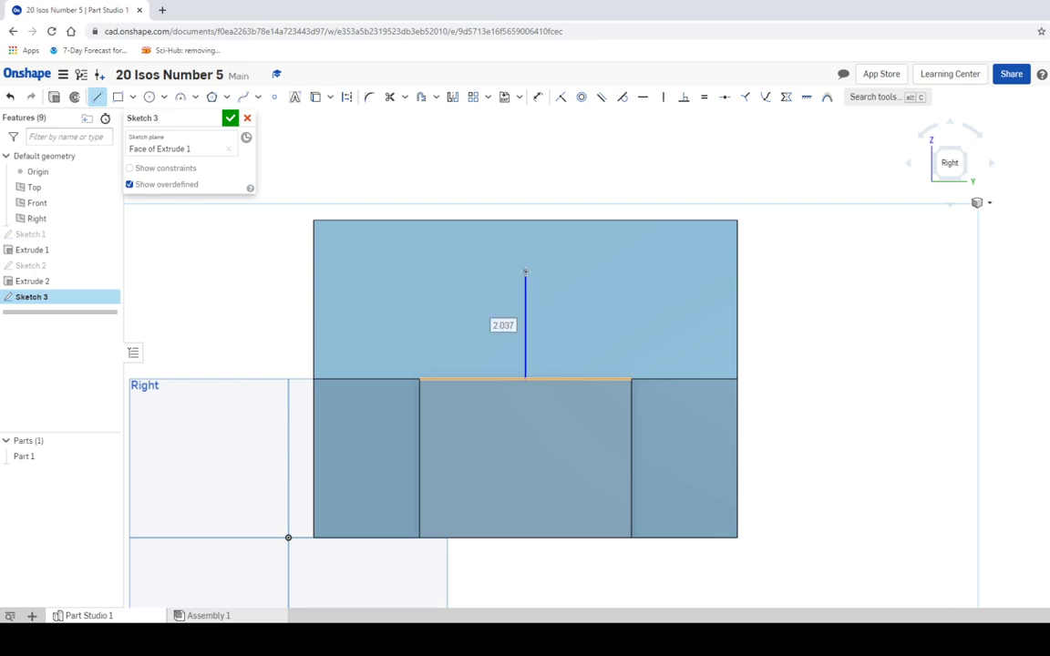
type("2")
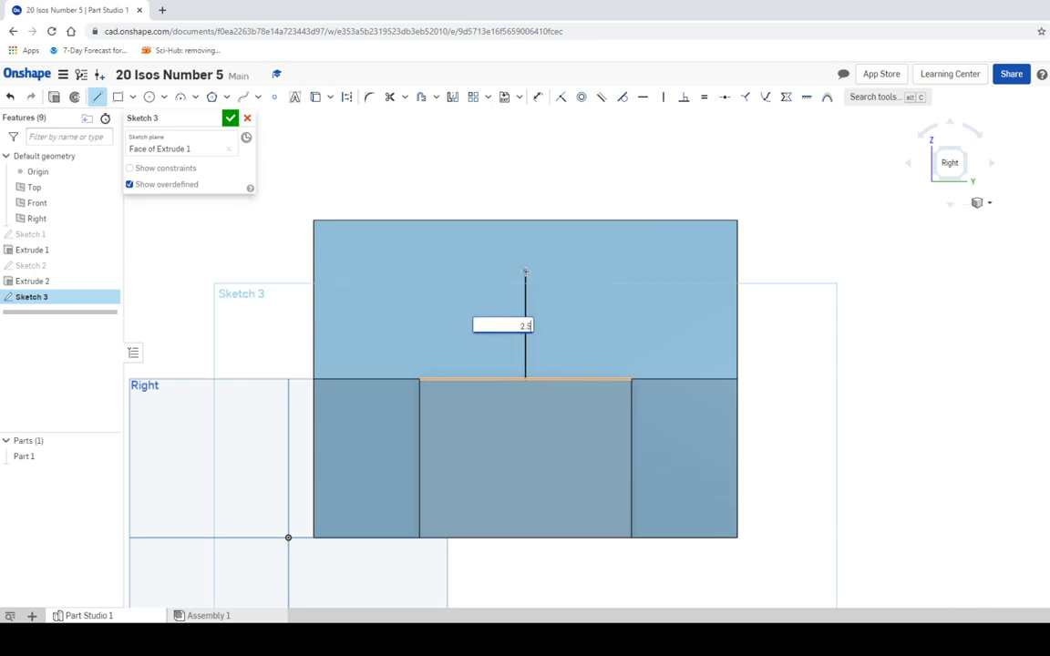
type(".5")
key("Return")
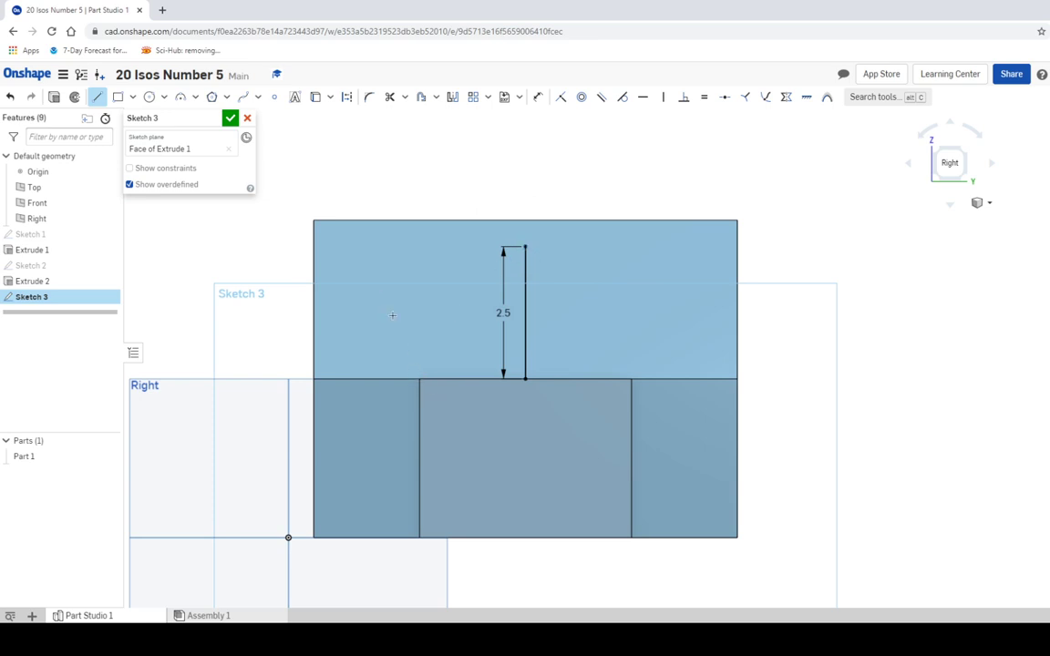
- Draw two sloping lines from the wing's top corners to the vertical line's upper end and close the triangle with a base line
left_click(419, 378)
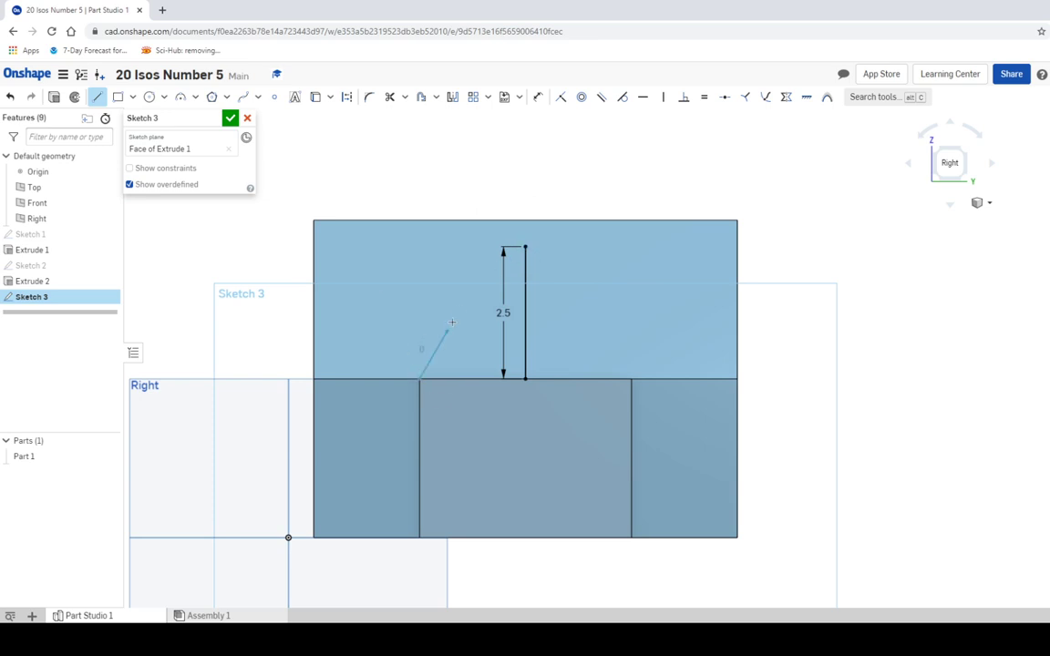
left_click(525, 247)
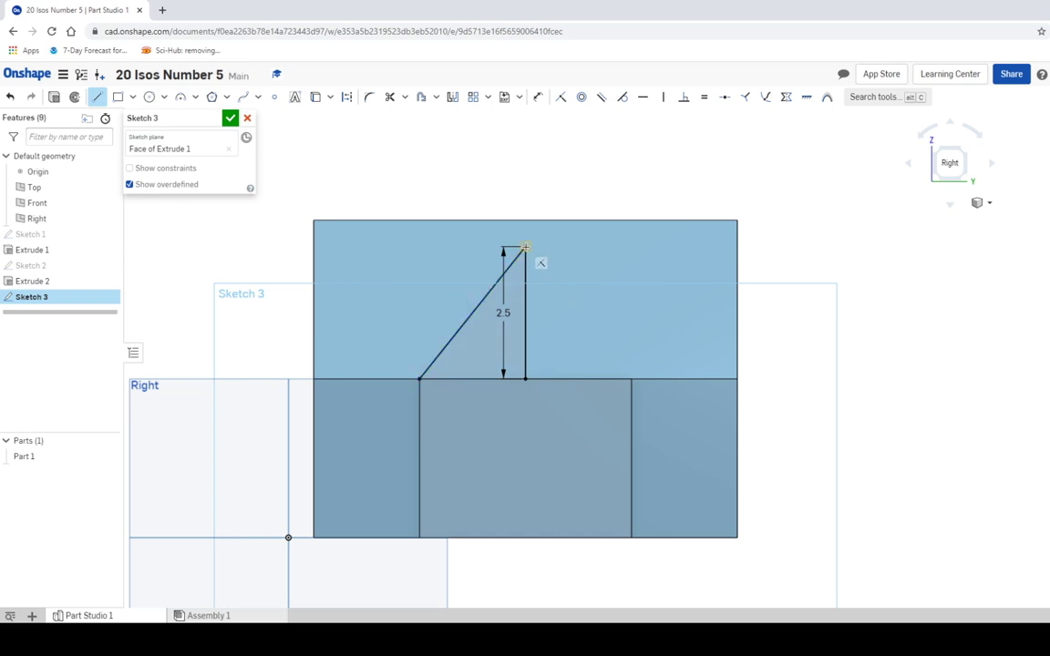
left_click(525, 247)
left_click(629, 377)
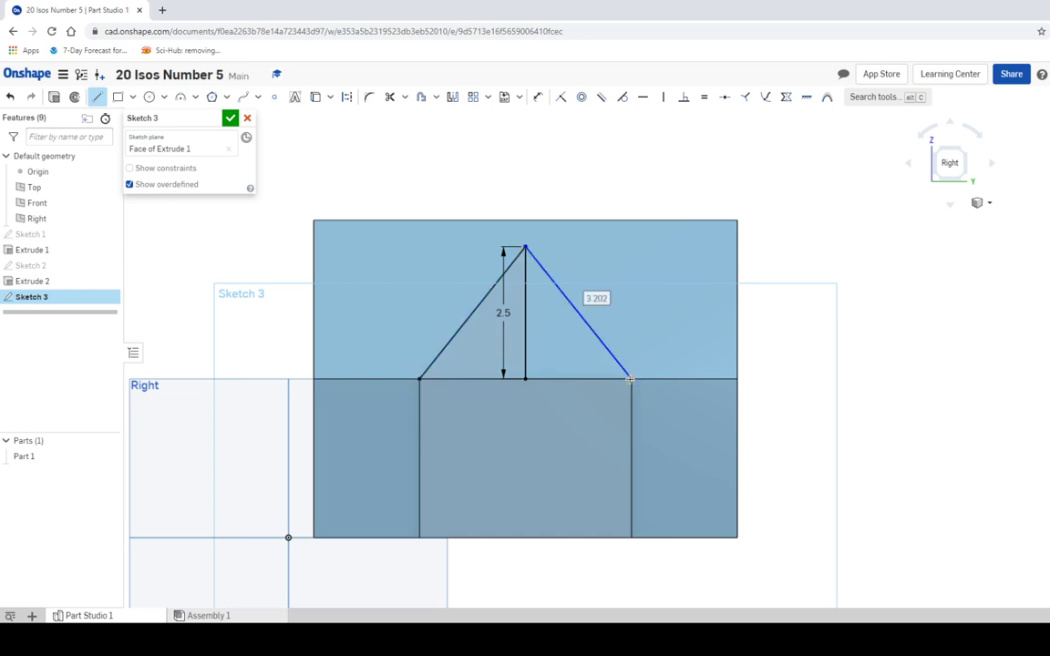
left_click(421, 379)
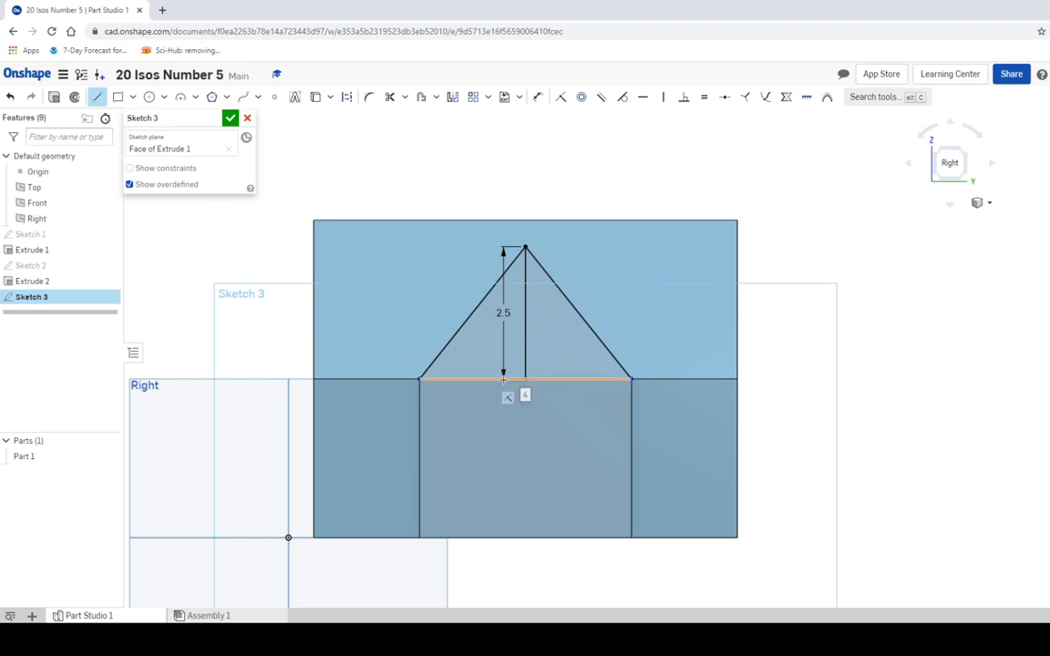
left_click(630, 378)
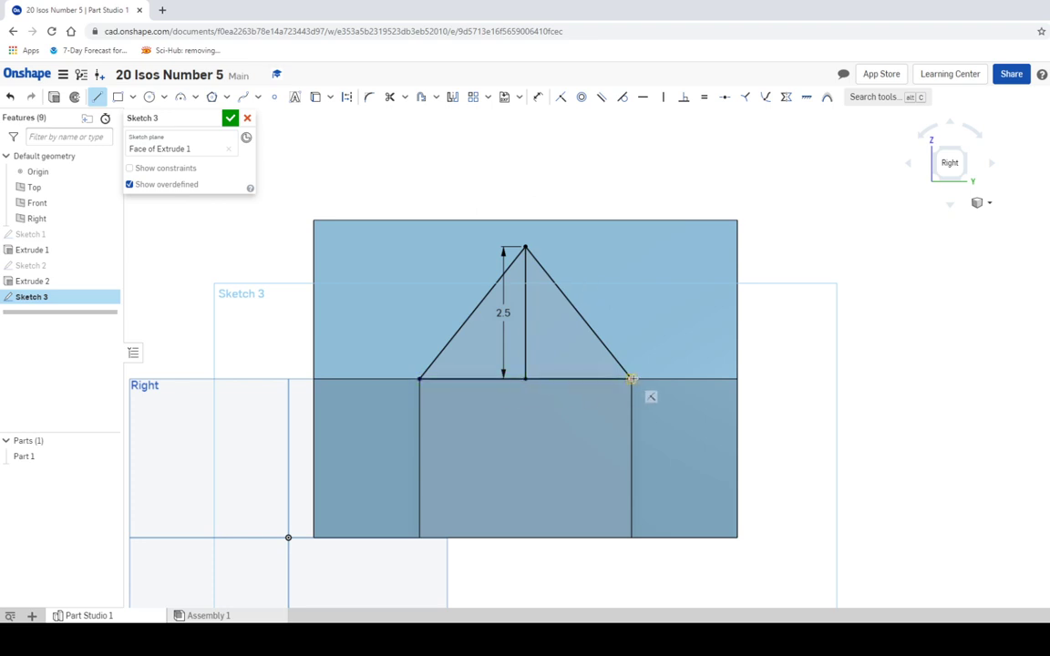
left_click(421, 378)
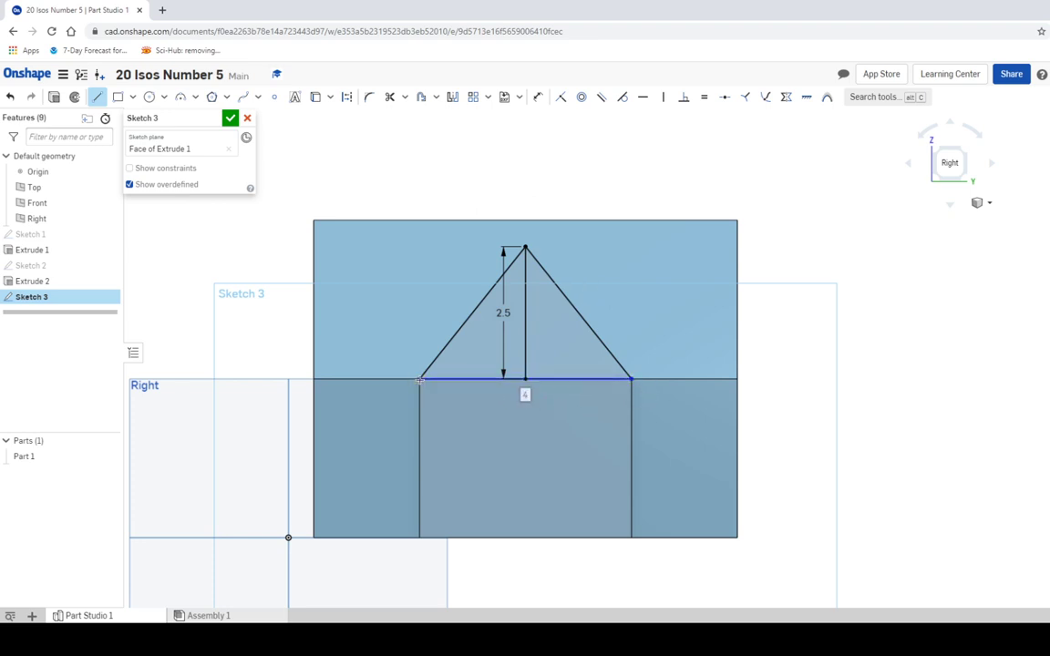
right_click(469, 428)
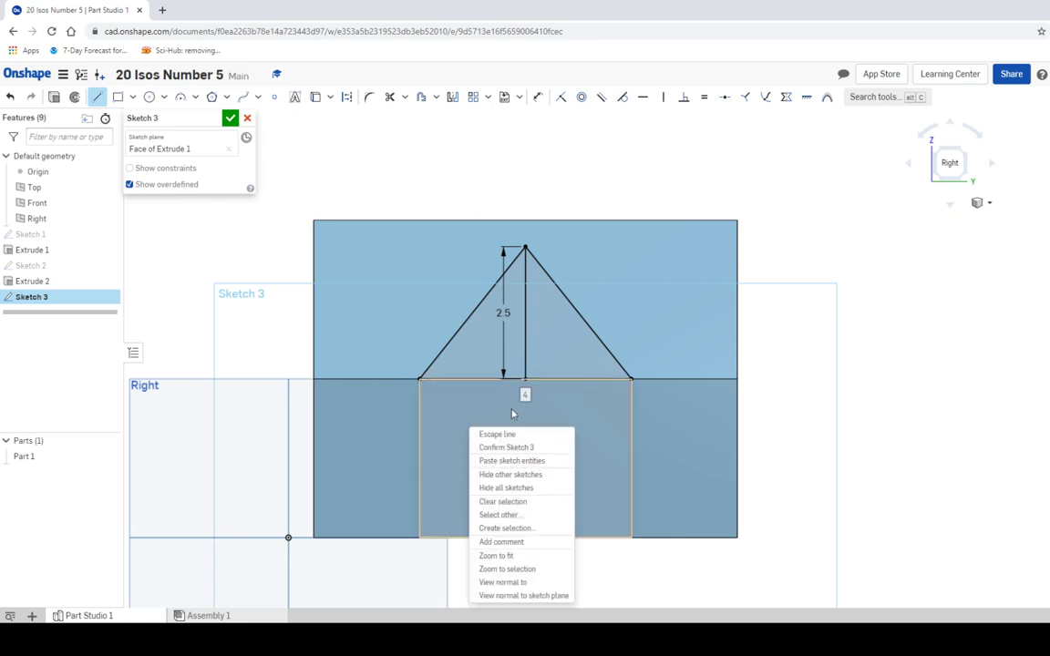
left_click(509, 435)
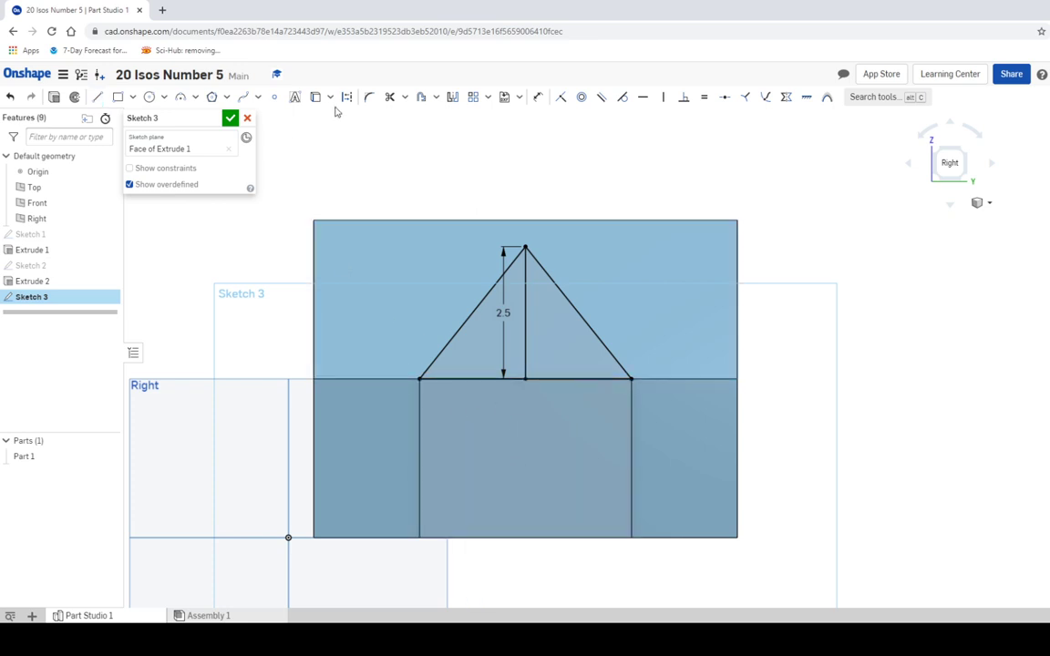
- Trim away the vertical centre line inside the wing's roof triangle and finish the sketch
left_click(389, 97)
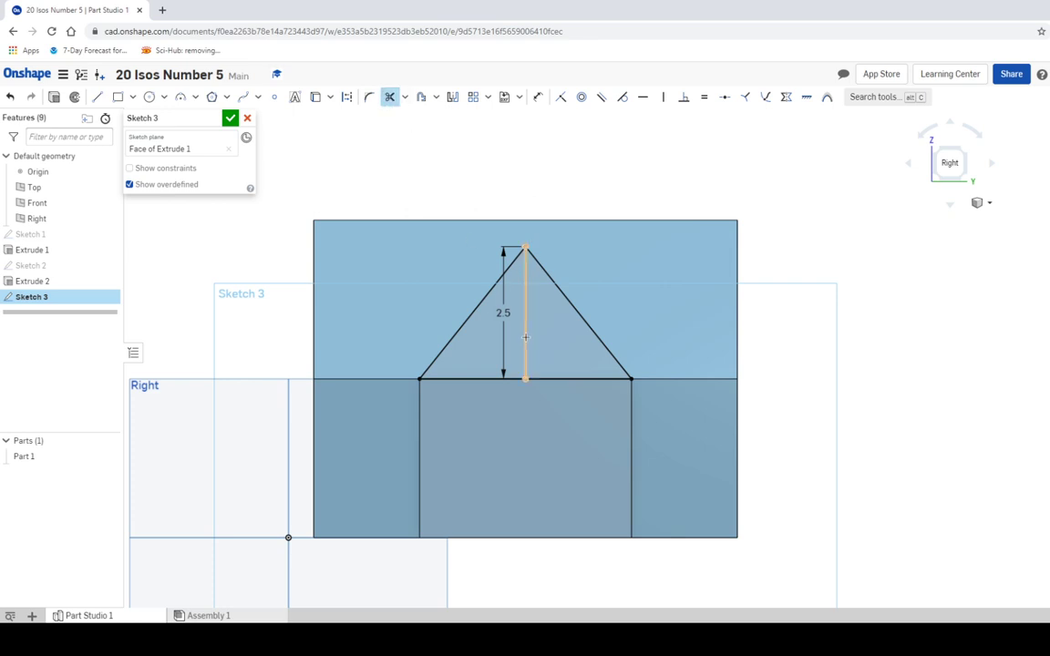
left_click(526, 338)
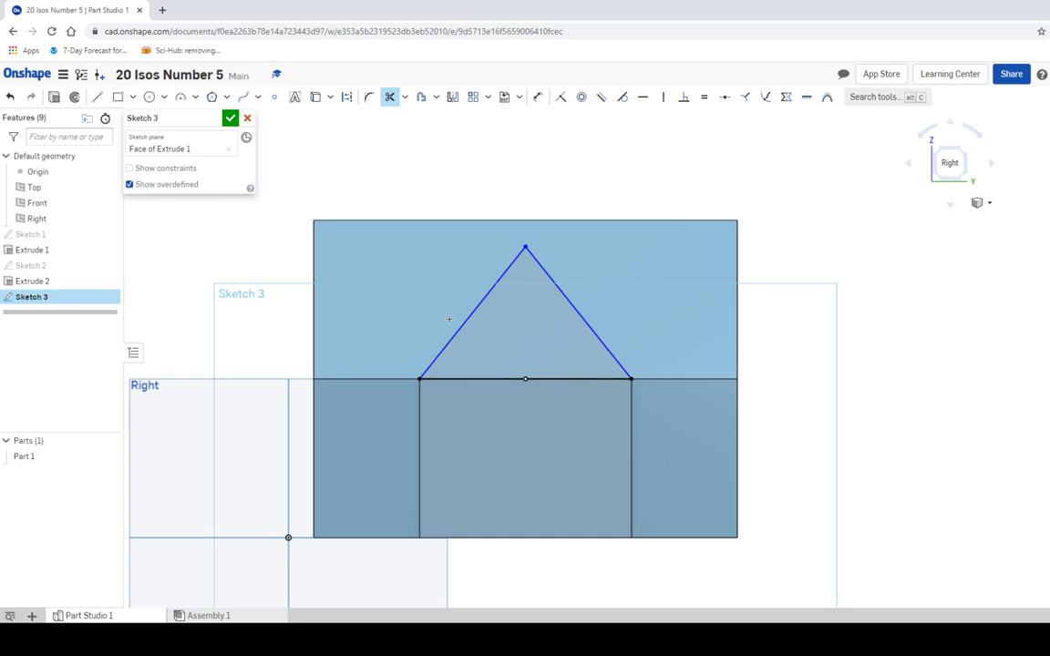
left_click(230, 119)
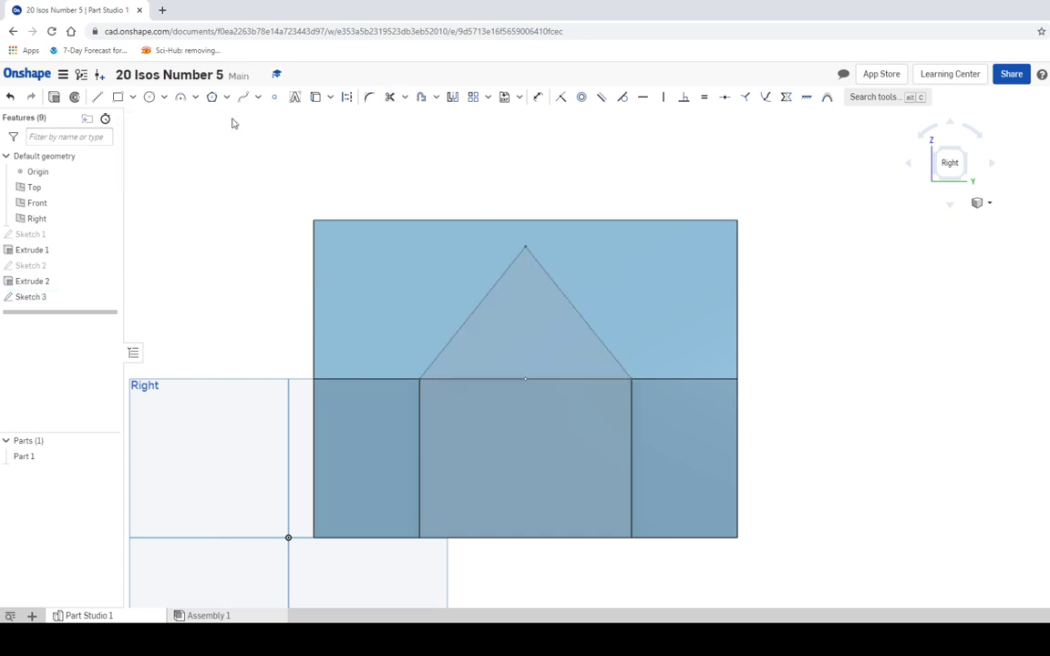
- Extrude the wing's roof triangle about 5 in inward into the main roof and merge it with the existing part
left_click(944, 153)
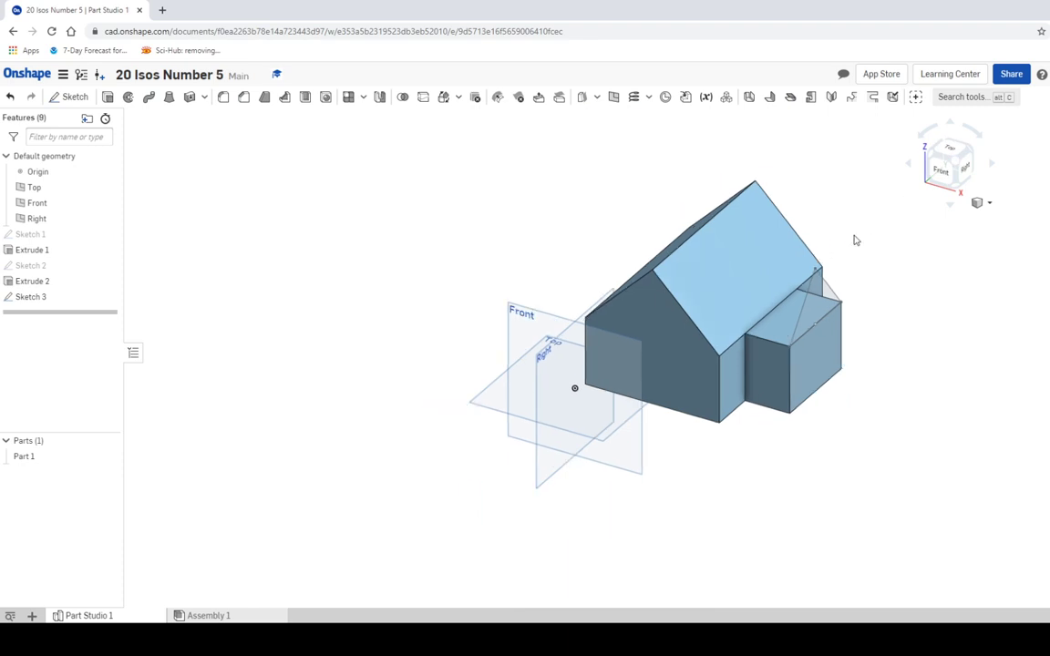
scroll(854, 237, "up", 3)
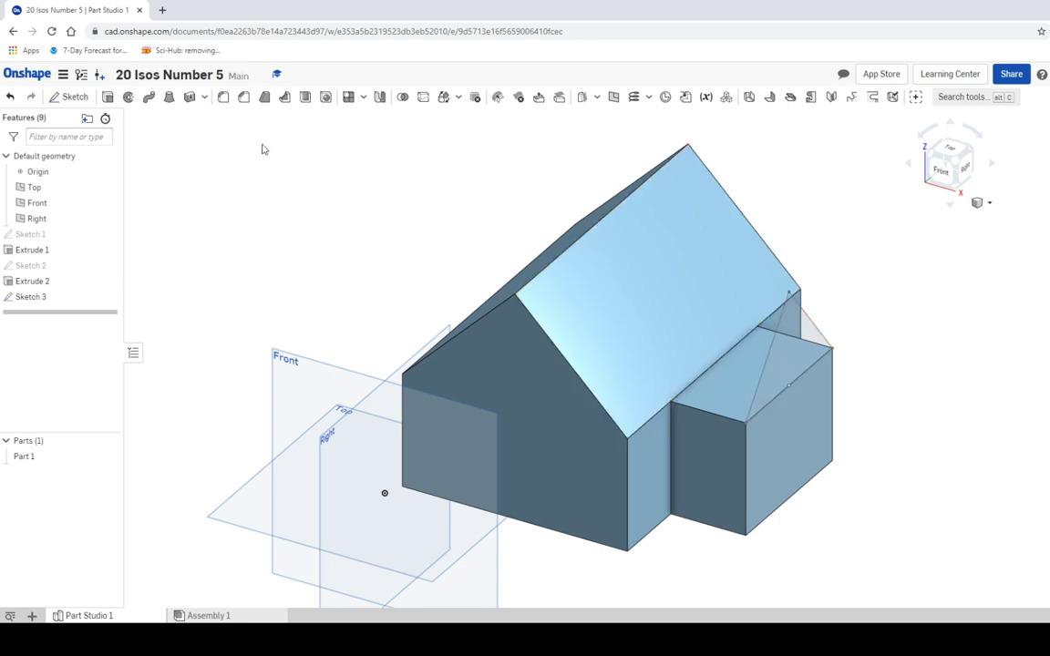
left_click(108, 98)
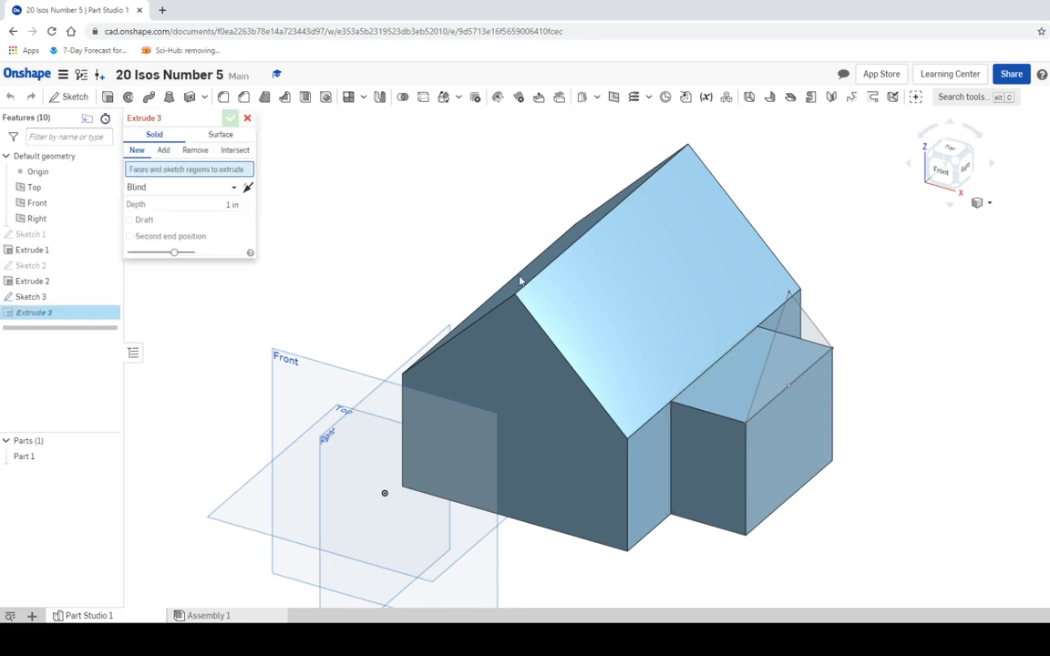
left_click(800, 326)
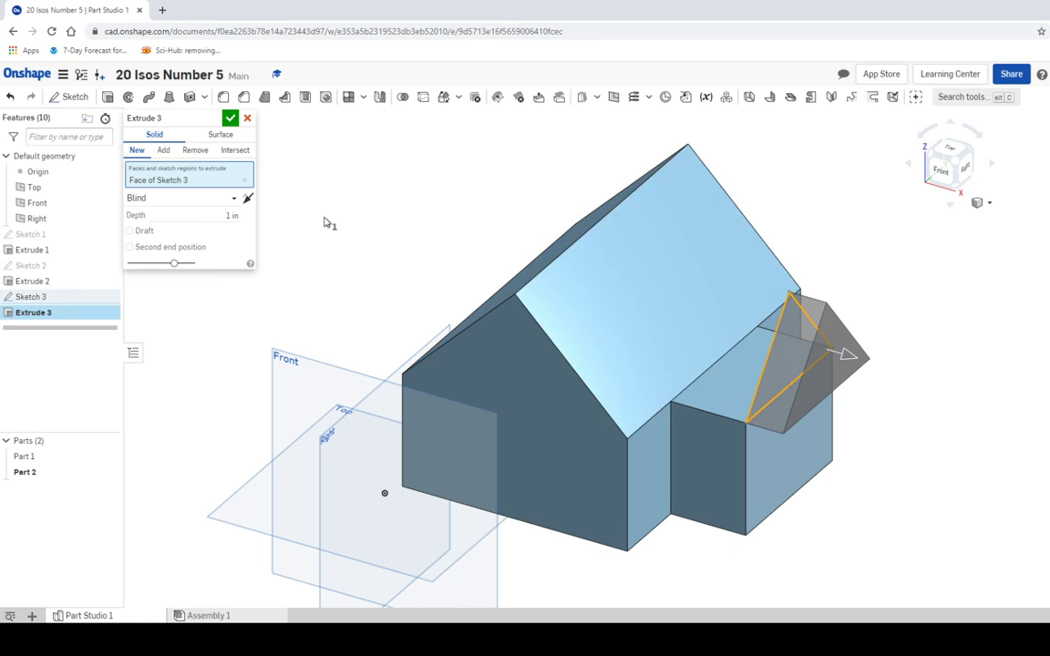
left_click(248, 199)
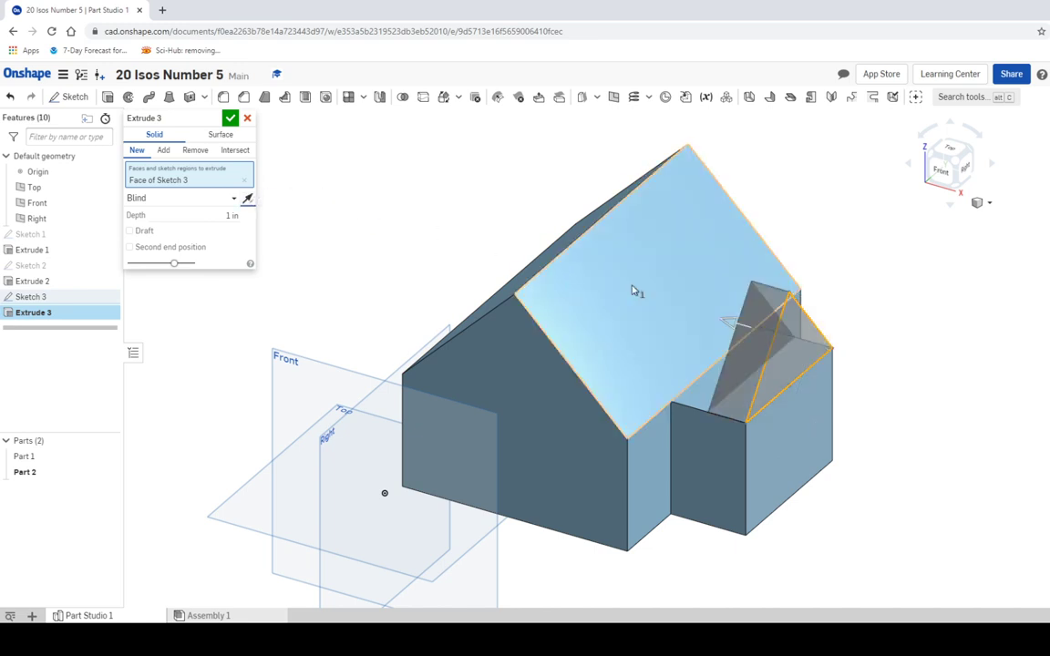
left_click_drag(726, 325, 579, 322)
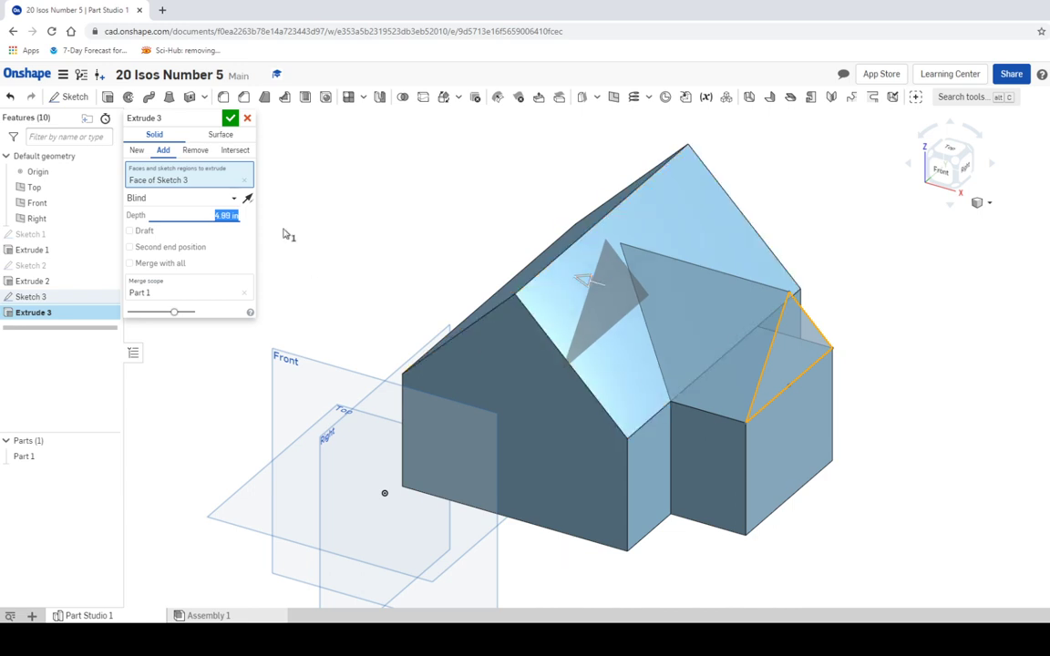
left_click(231, 118)
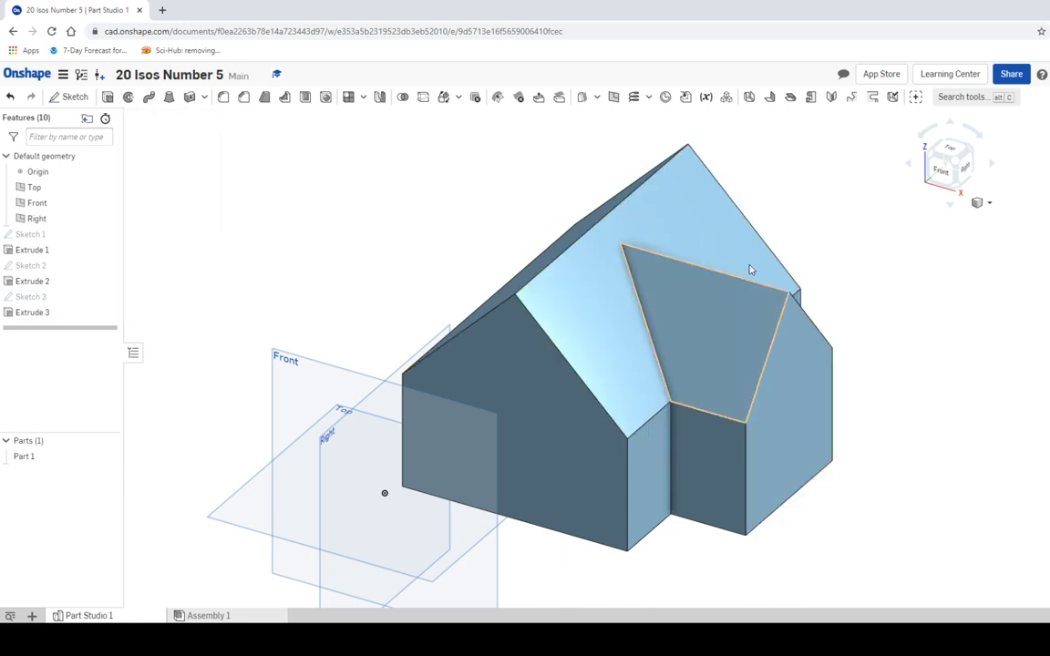